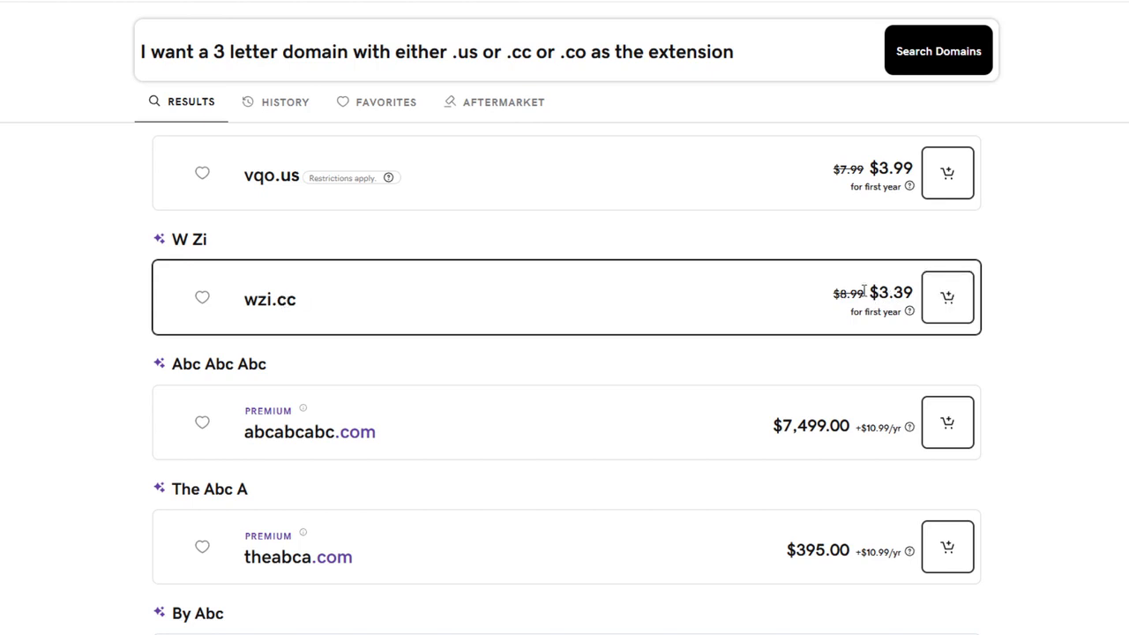
# Search domains with the prompt "I want a catchy 3 character domain with either .us or .cc as the extension"
pyautogui.scroll(2, 112, 249)
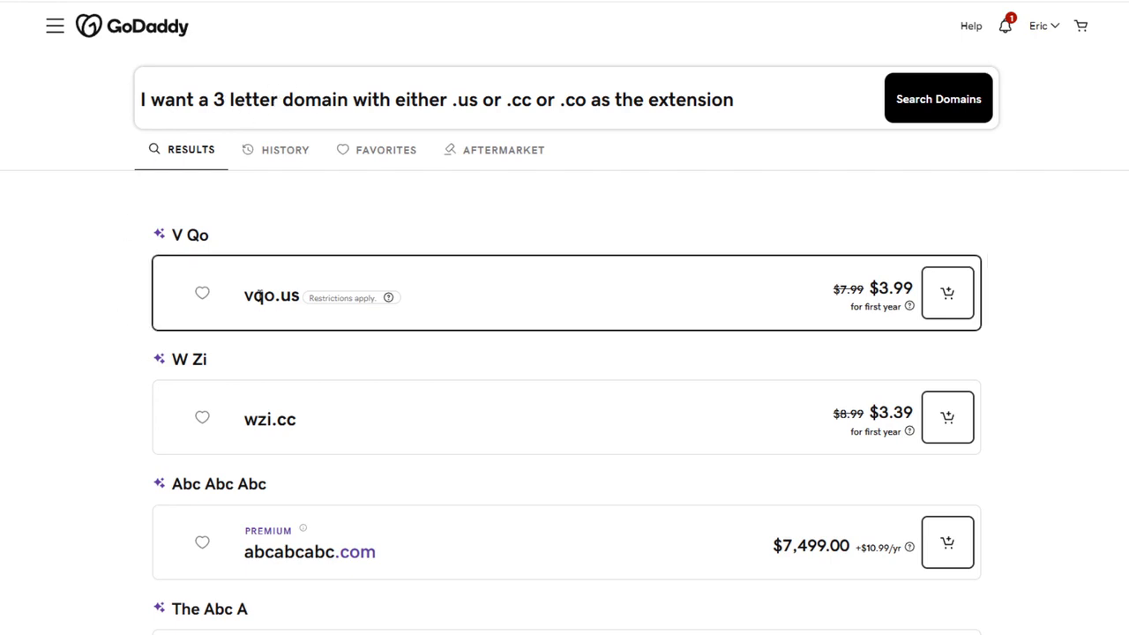
pyautogui.moveTo(741, 100); pyautogui.dragTo(45, 100)
pyautogui.write('I want a catchy 3 character domain with either .us or .cc as the extension')
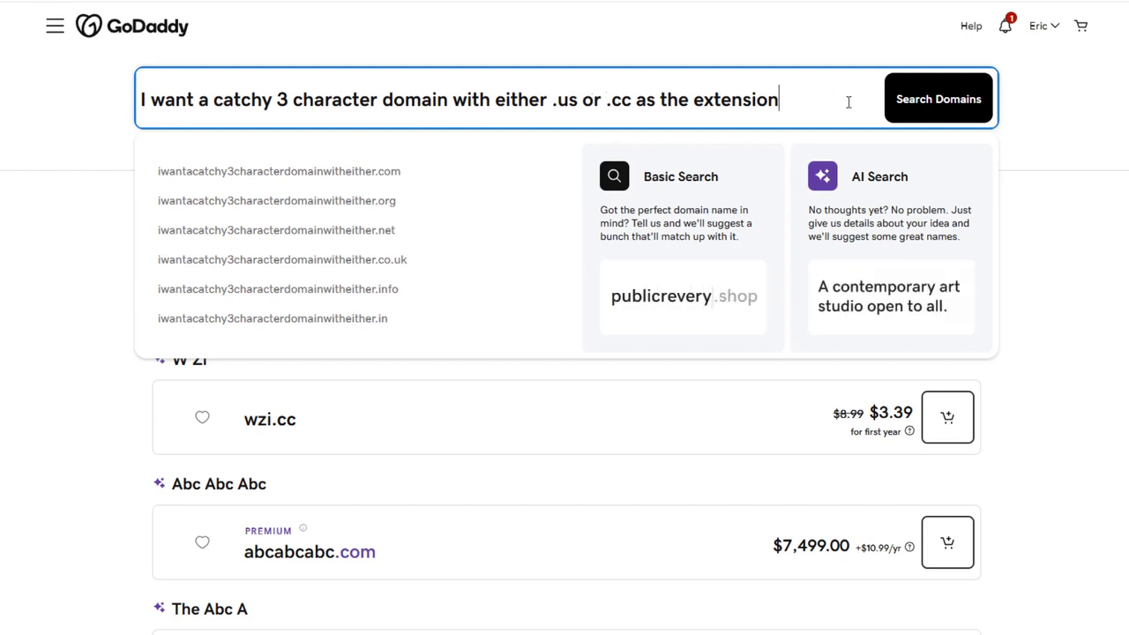
pyautogui.click(916, 108)
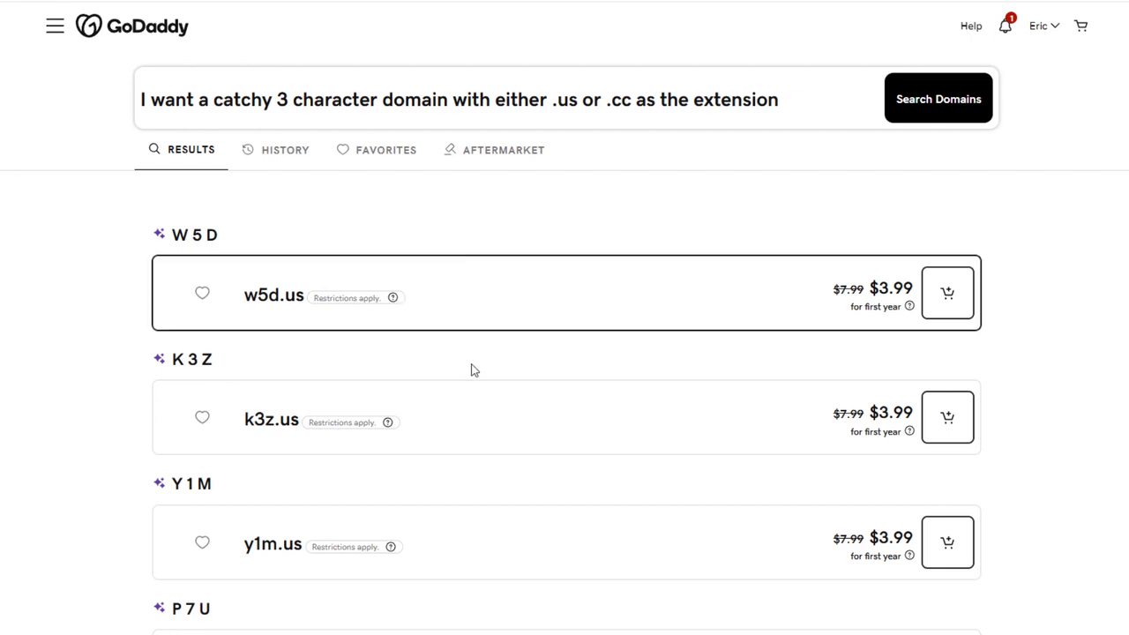
# Review the suggested three-character domains and their first-year prices
pyautogui.scroll(-1, 473, 480)
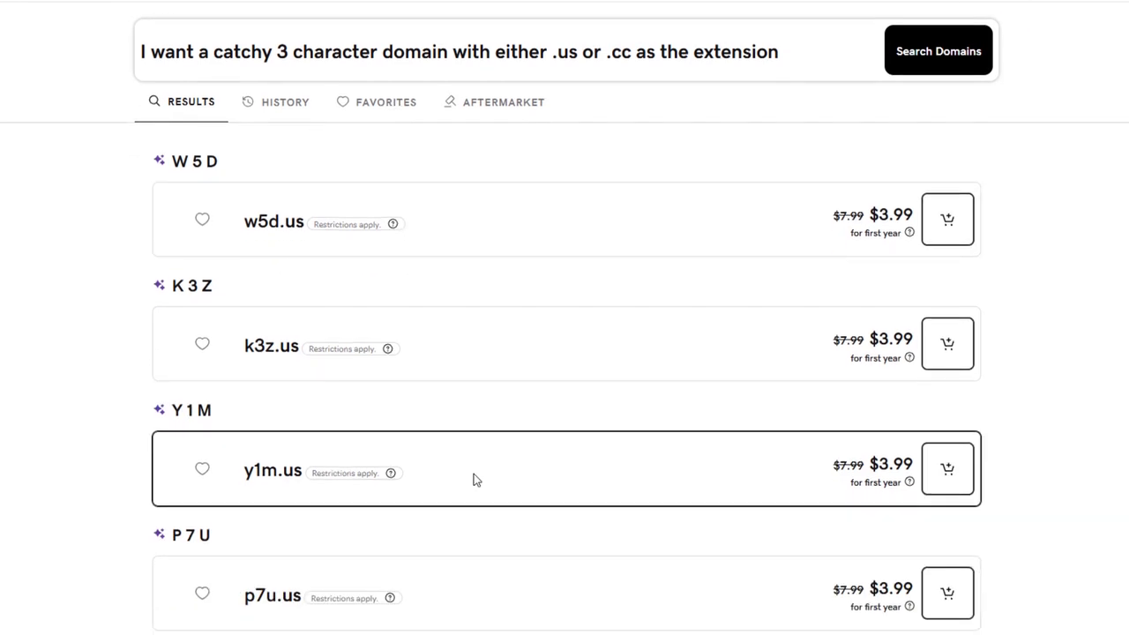
pyautogui.scroll(-1, 474, 480)
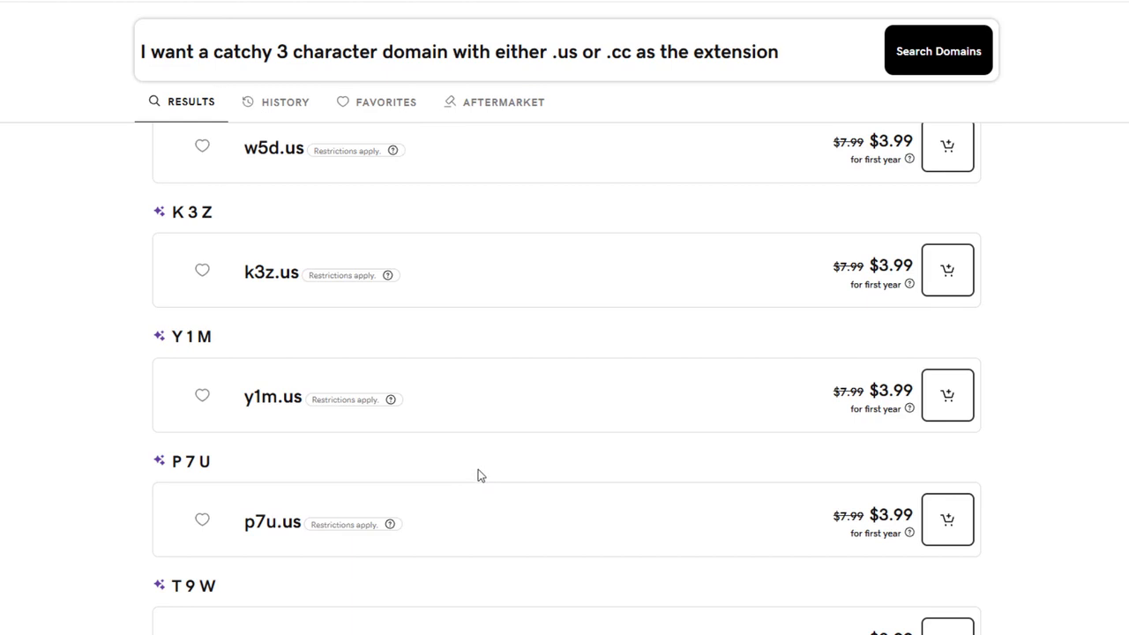
pyautogui.scroll(-2, 479, 474)
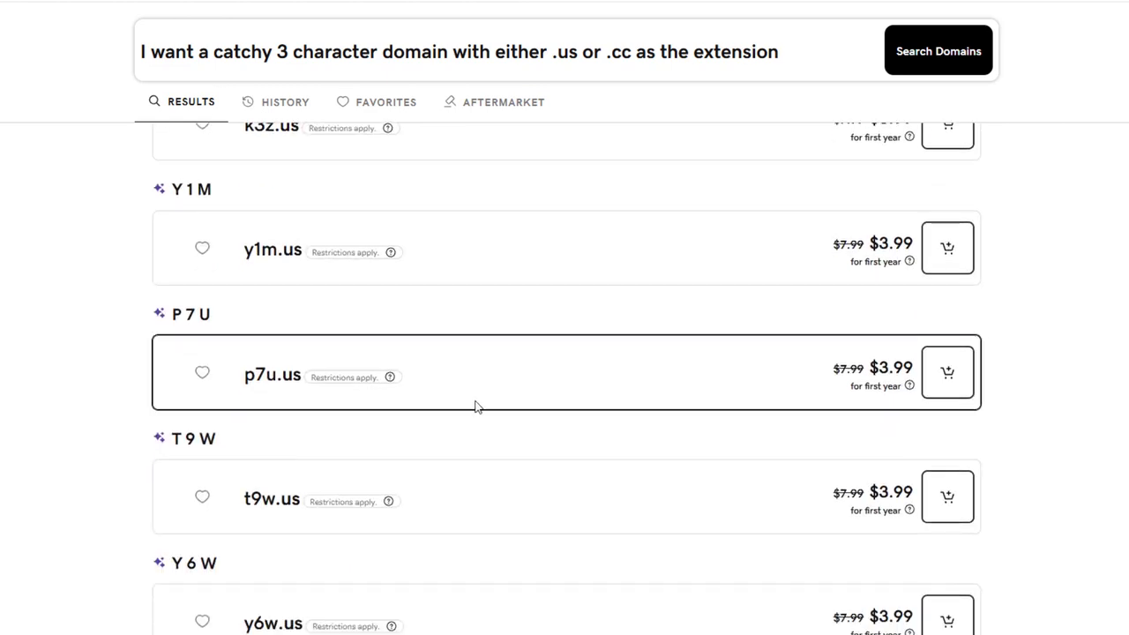
pyautogui.scroll(-4, 320, 383)
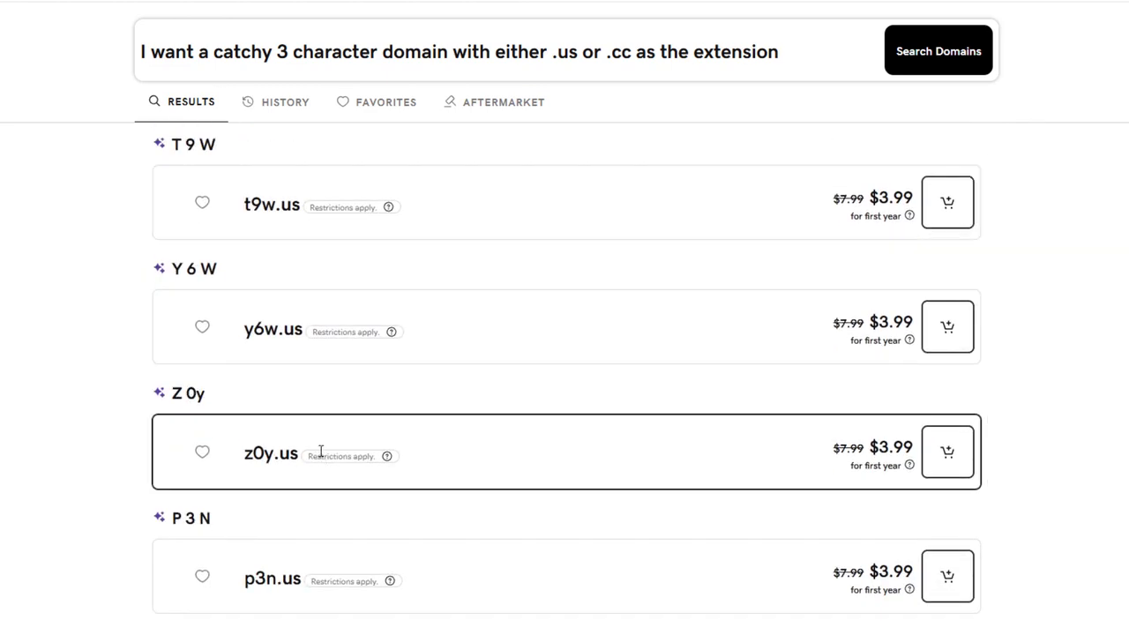
pyautogui.scroll(-3, 321, 452)
pyautogui.scroll(10, 320, 451)
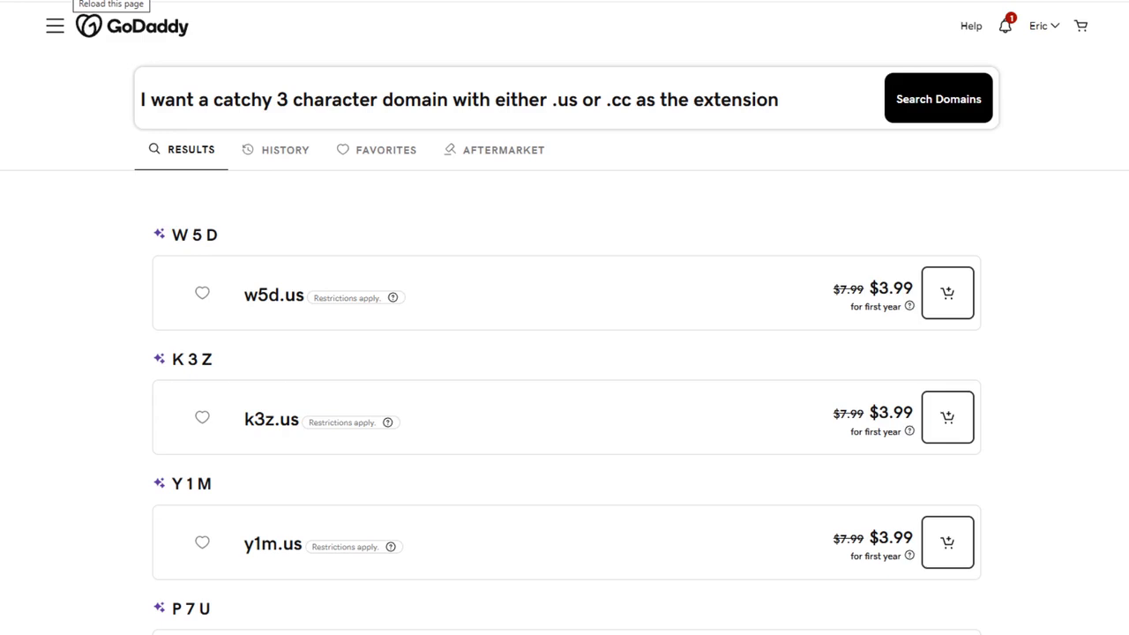
# Reload the page for a fresh set of domain suggestions and add v8r.us to the favorites
pyautogui.press('F5')
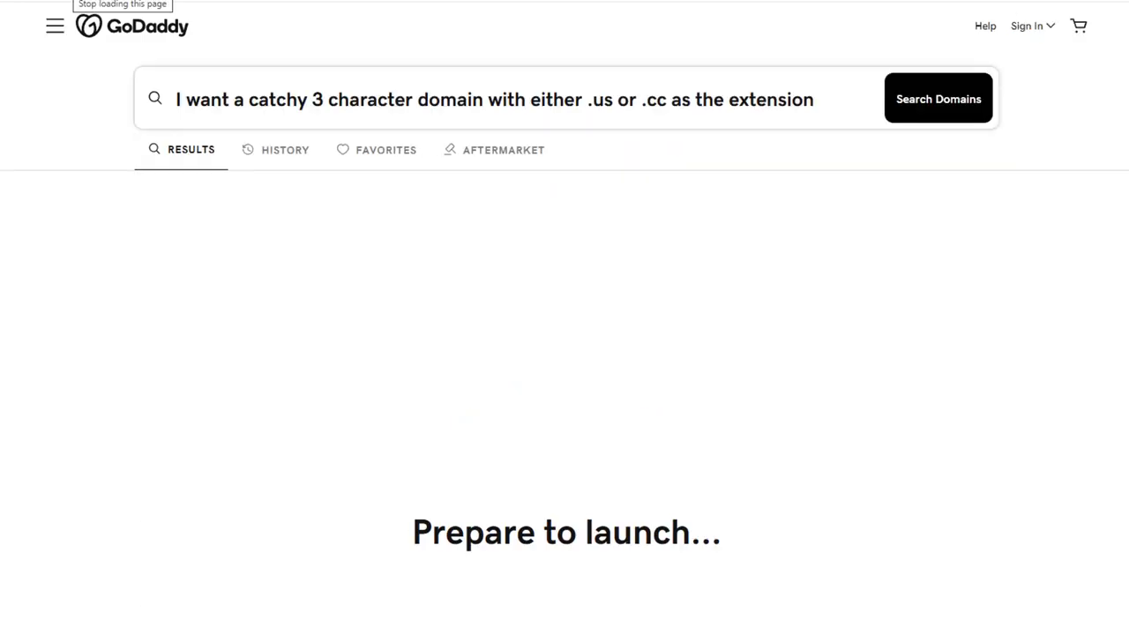
pyautogui.scroll(-1, 430, 190)
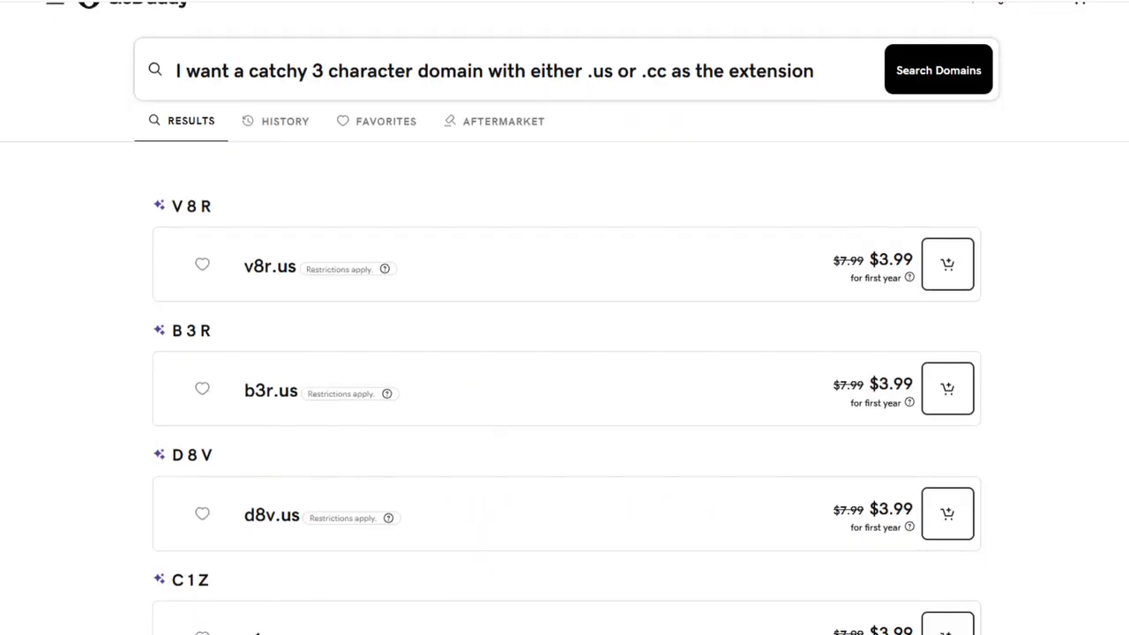
pyautogui.scroll(-2, 300, 274)
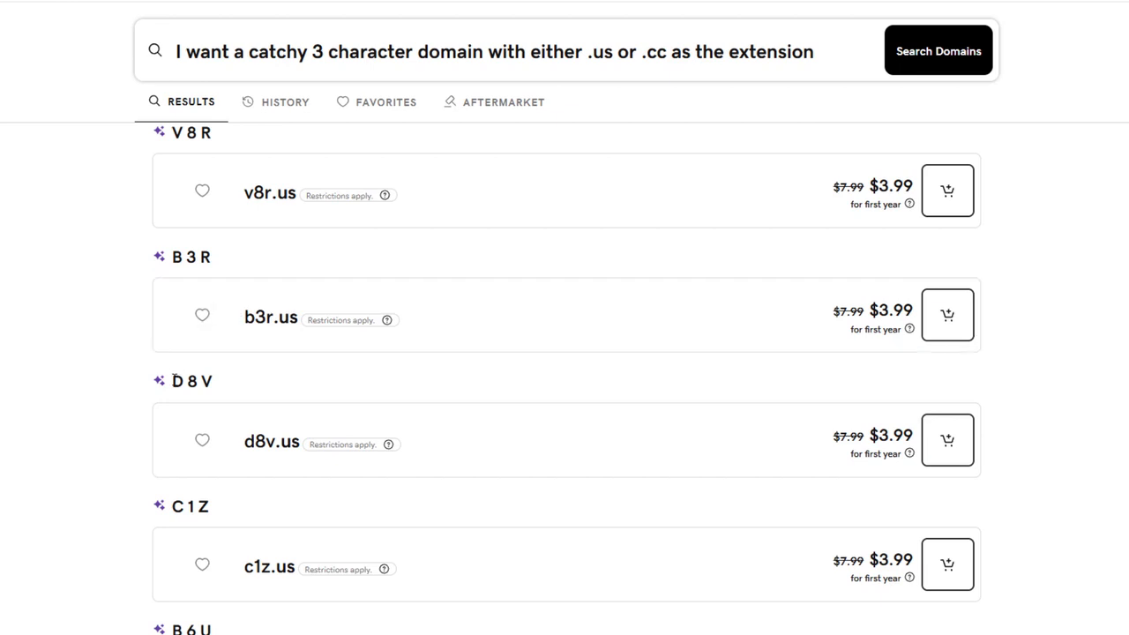
pyautogui.scroll(-1, 167, 391)
pyautogui.scroll(3, 146, 348)
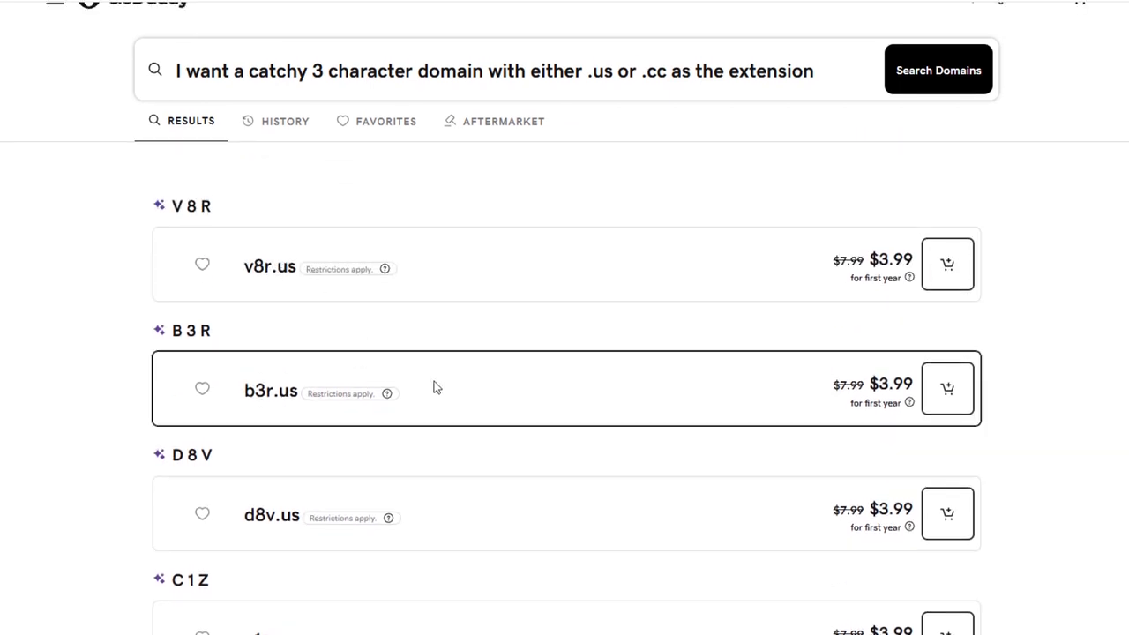
pyautogui.scroll(-1, 134, 524)
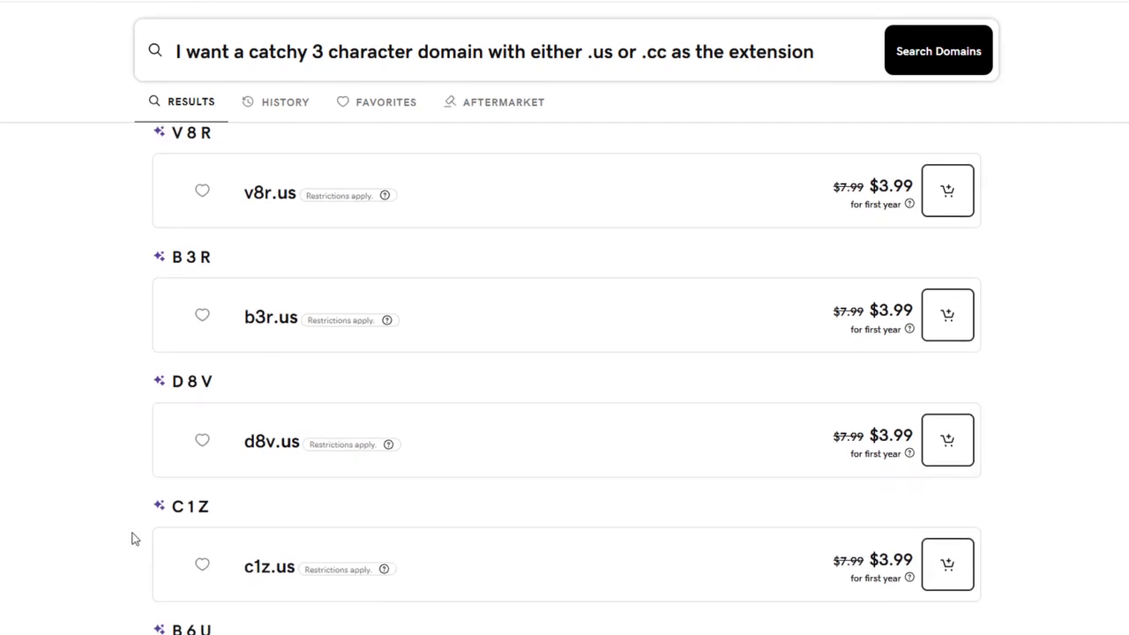
pyautogui.scroll(-2, 134, 538)
pyautogui.scroll(3, 132, 479)
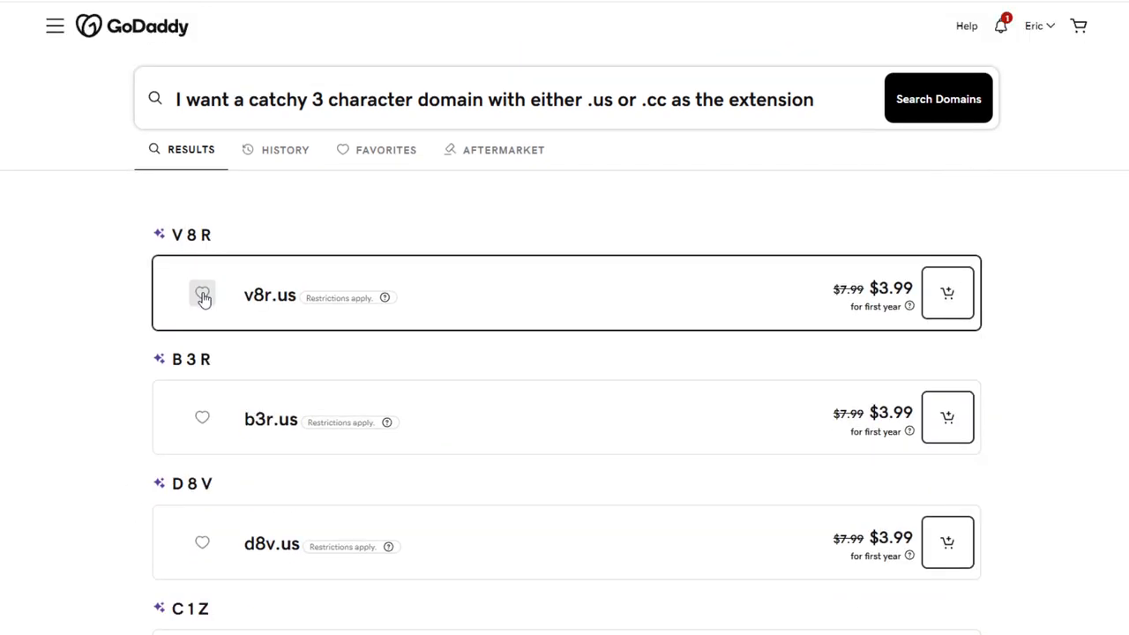
pyautogui.click(193, 303)
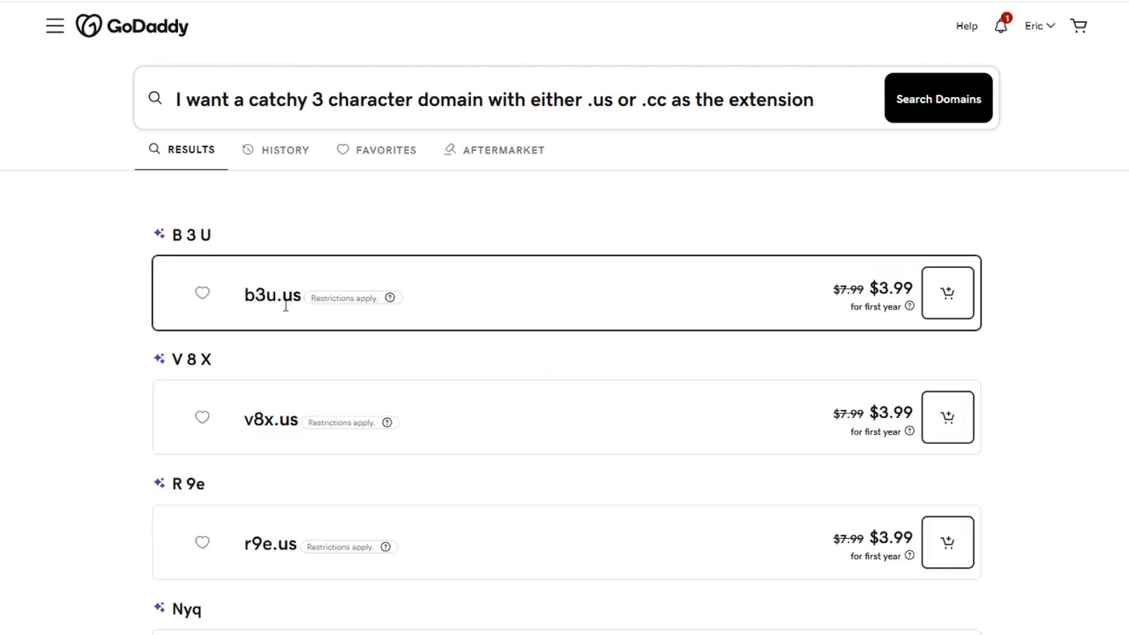
# Look through the newly generated suggestions and add nyq.us to the favorites
pyautogui.scroll(-4, 294, 346)
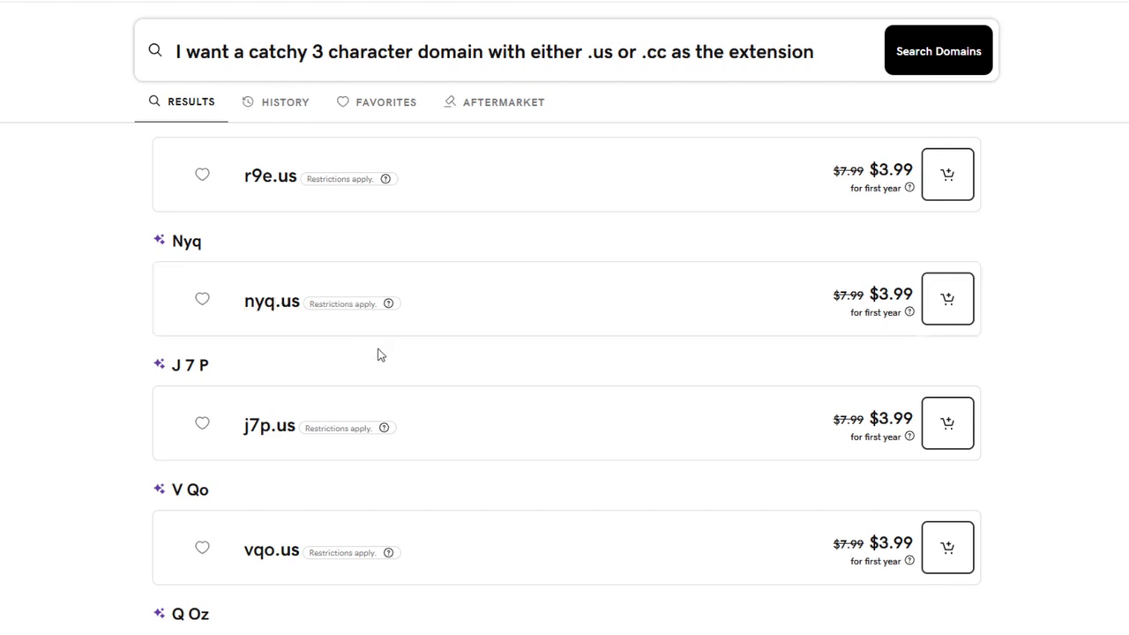
pyautogui.scroll(-2, 379, 358)
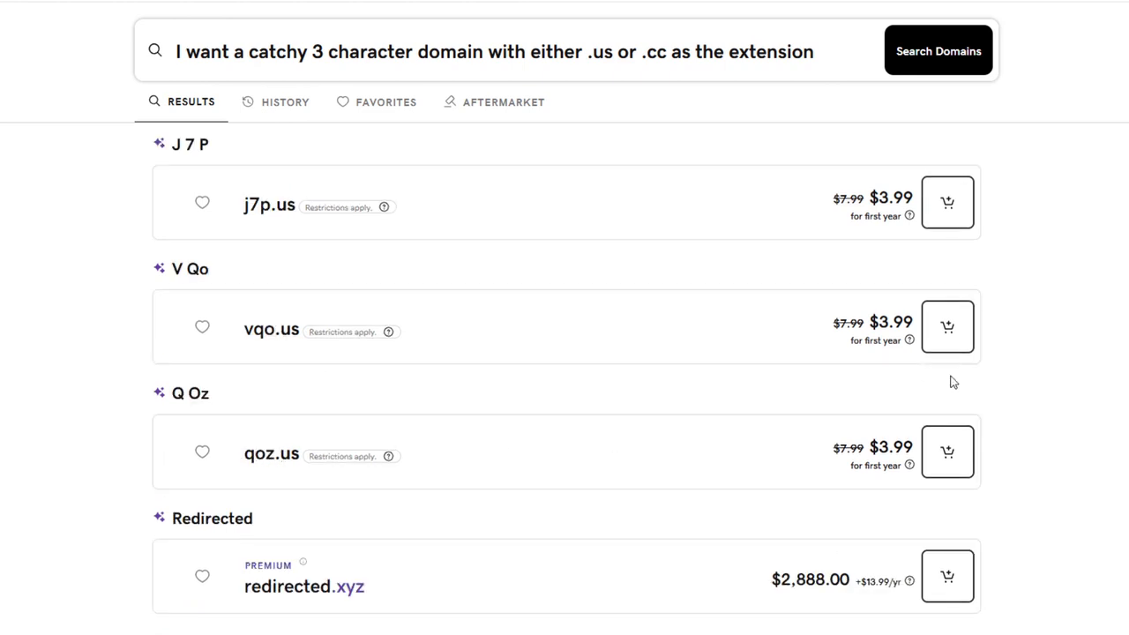
pyautogui.scroll(2, 202, 315)
pyautogui.click(202, 312)
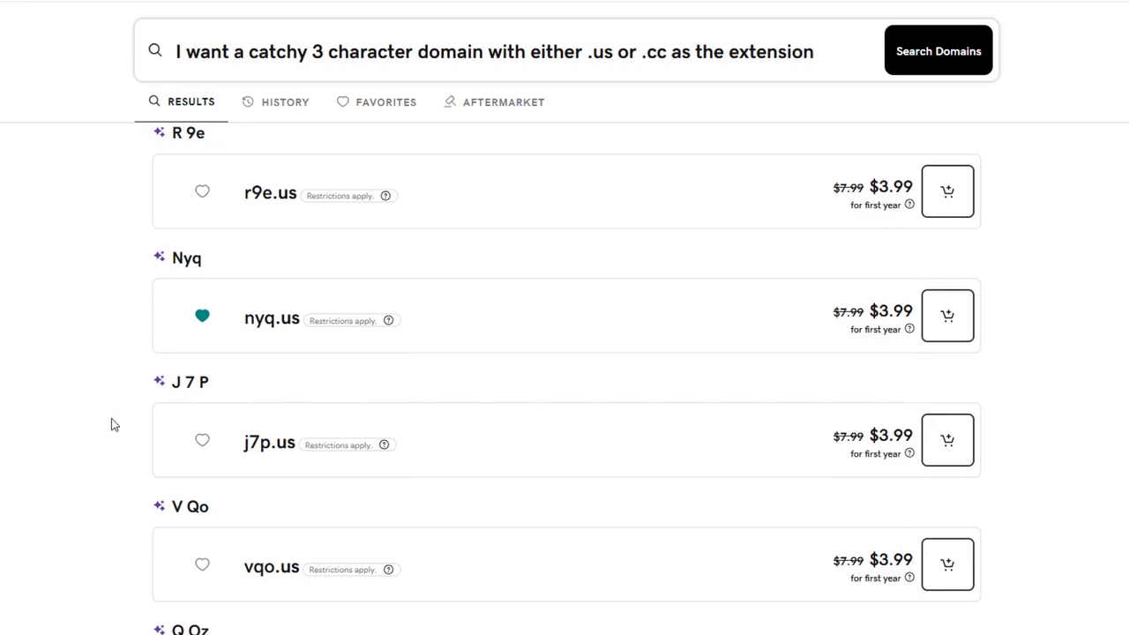
# Shorten the search prompt to "I want a catchy 3 character domain with .cc as the extension" and search again
pyautogui.scroll(3, 111, 421)
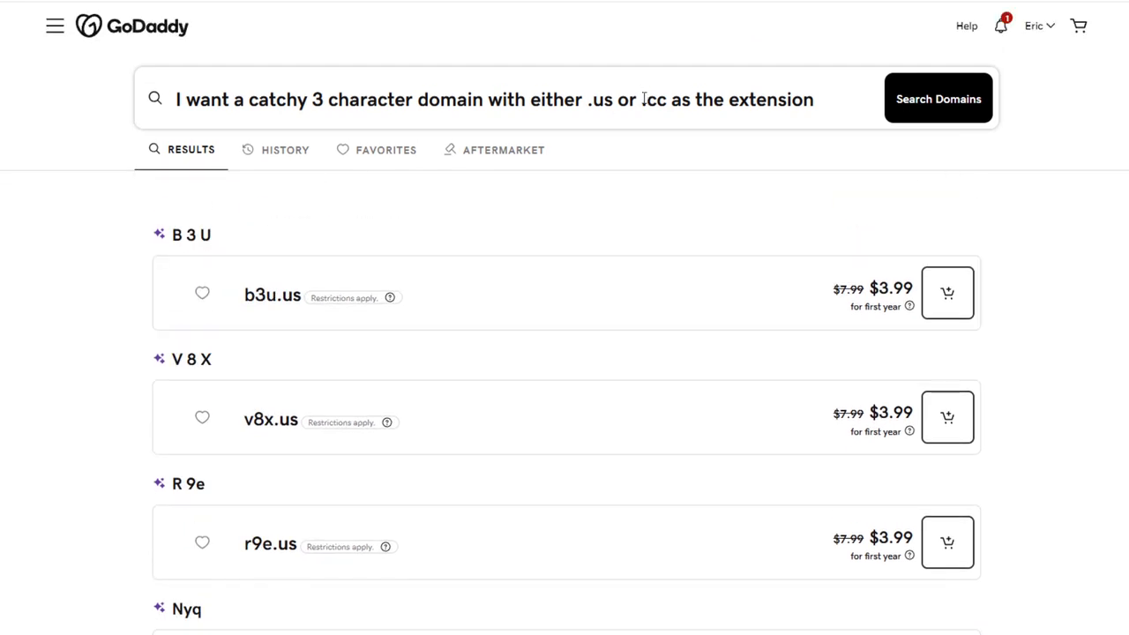
pyautogui.moveTo(642, 99); pyautogui.dragTo(495, 99)
pyautogui.press('BackSpace')
pyautogui.click(926, 97)
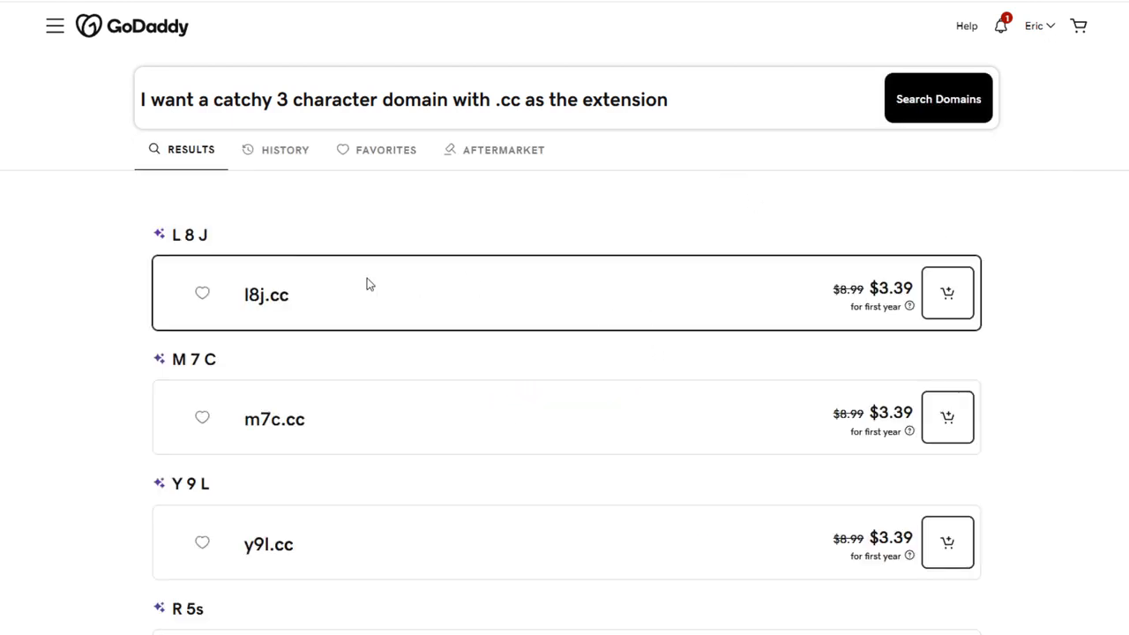
# Add v4m.cc from the .cc suggestions to the favorites and open the list of favorite domains
pyautogui.scroll(-1, 313, 302)
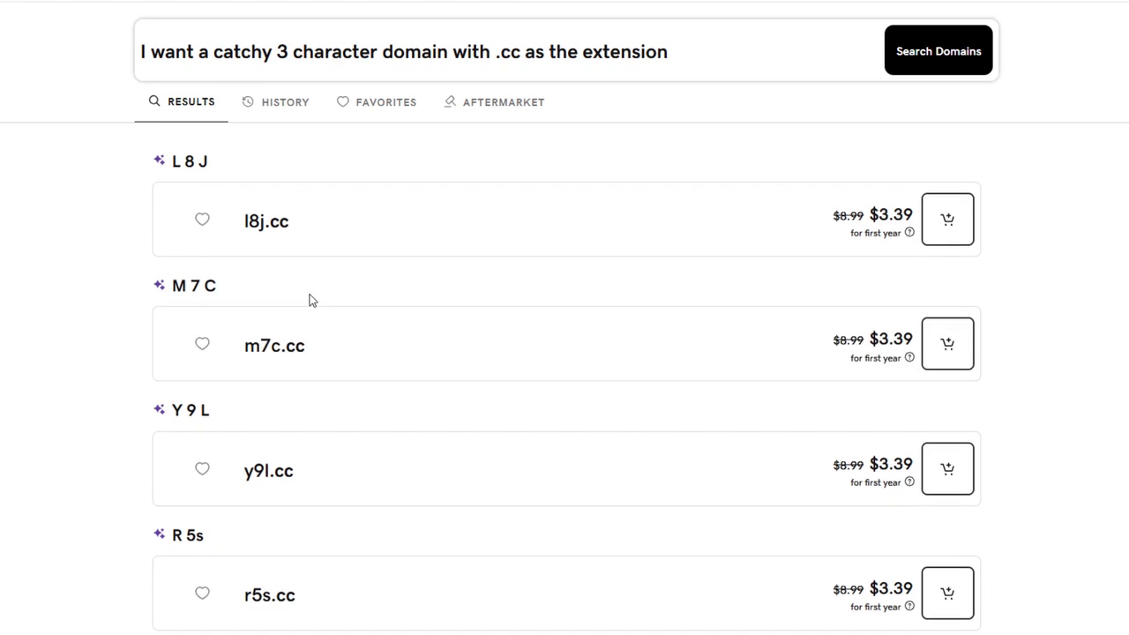
pyautogui.scroll(-5, 311, 302)
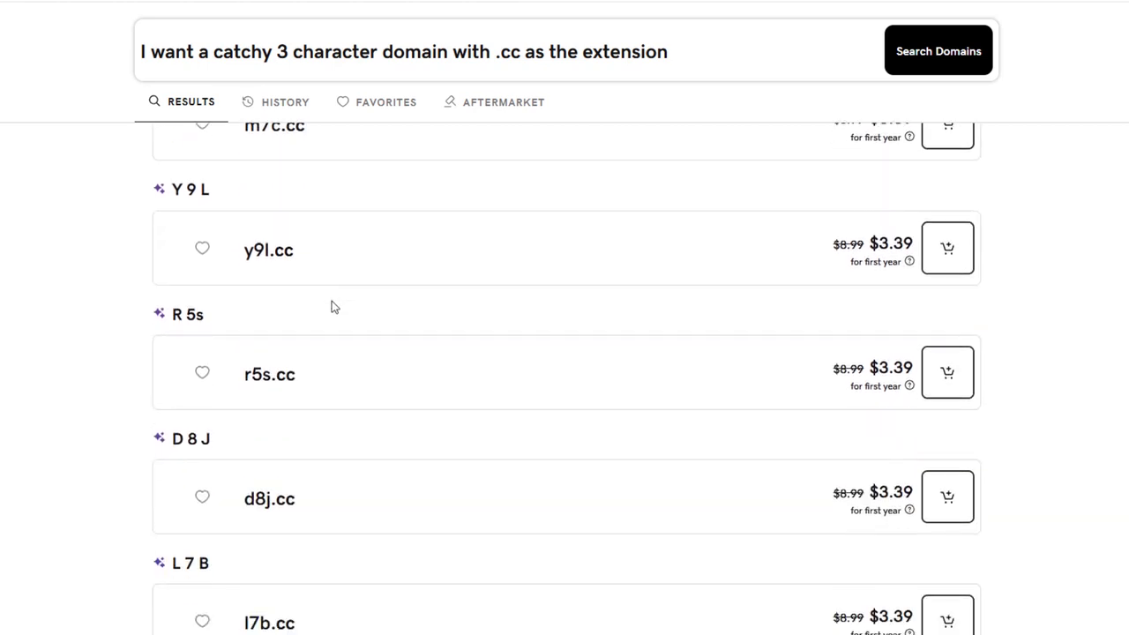
pyautogui.scroll(-1, 309, 304)
pyautogui.scroll(-4, 335, 344)
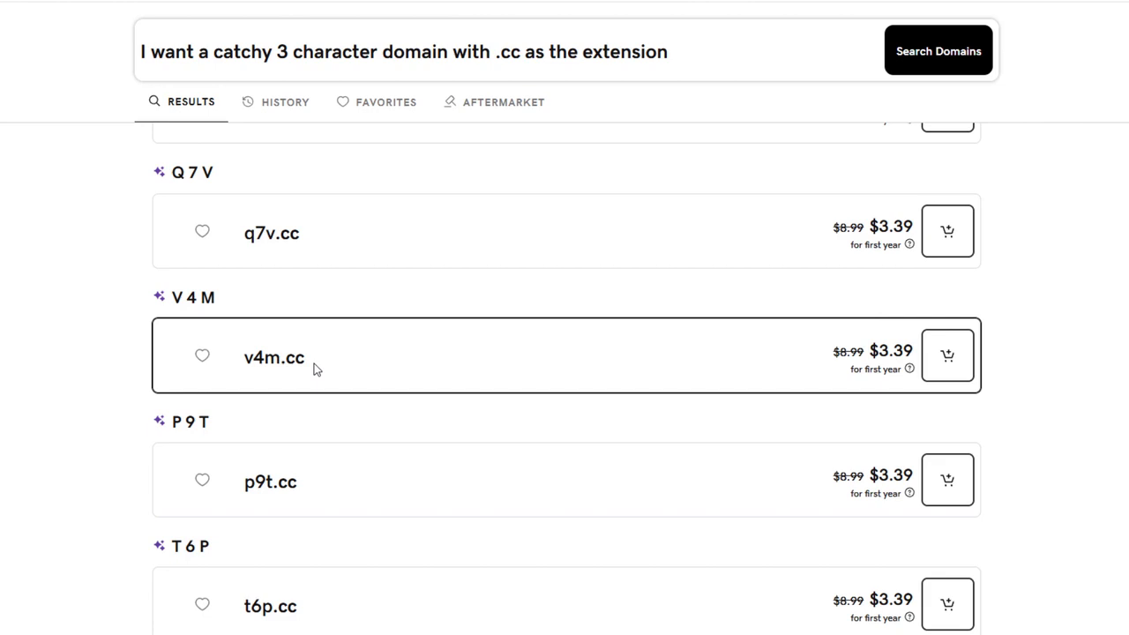
pyautogui.scroll(-2, 205, 215)
pyautogui.click(203, 210)
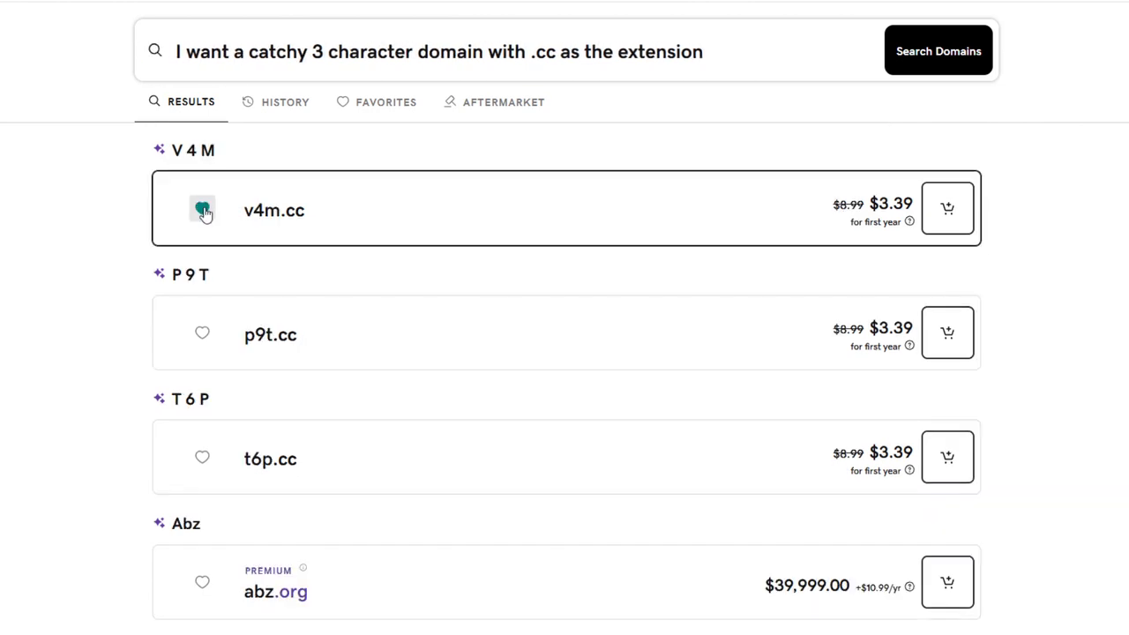
pyautogui.click(386, 103)
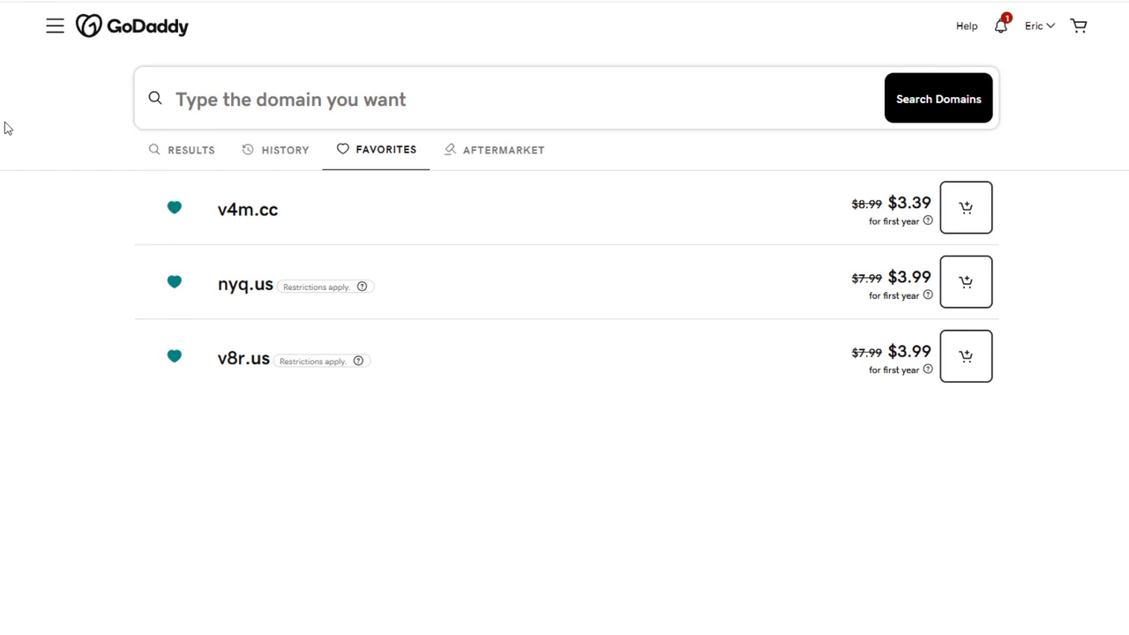
# Search for the domain d4u.us and check its availability and price
pyautogui.click(199, 92)
pyautogui.write('d4u.us')
pyautogui.press('Return')
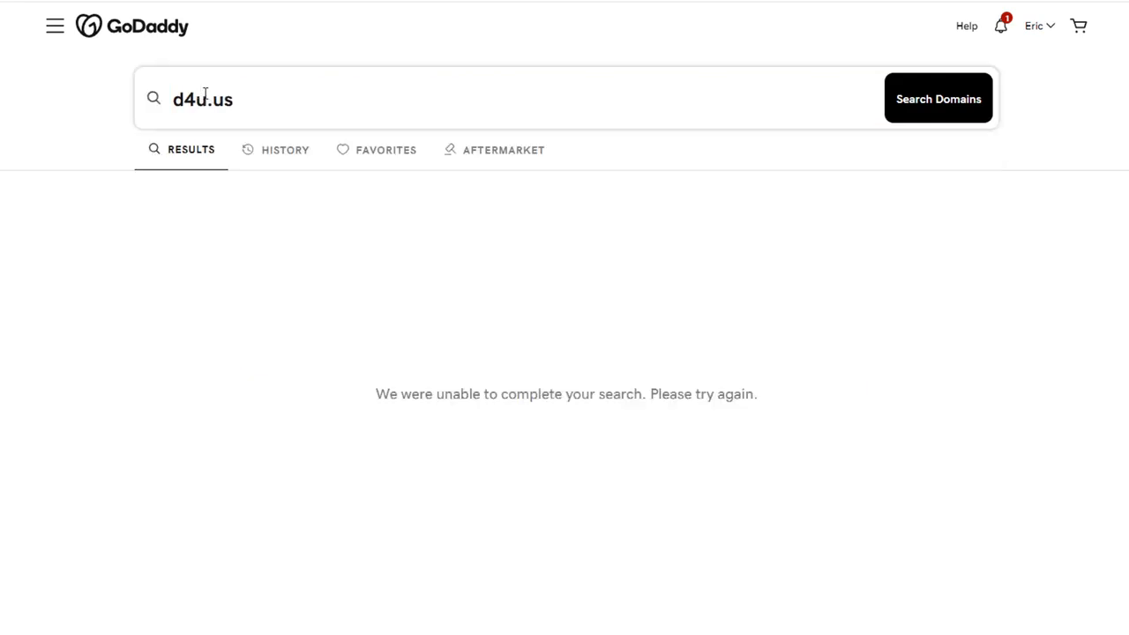
pyautogui.scroll(-1, 361, 436)
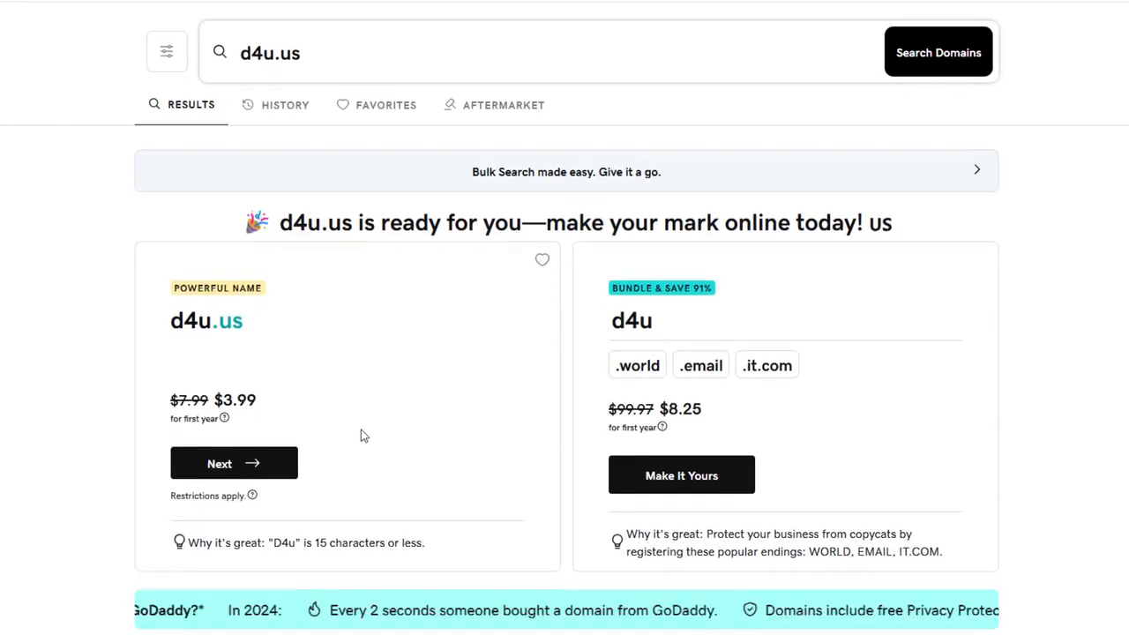
pyautogui.moveTo(172, 295); pyautogui.dragTo(198, 294)
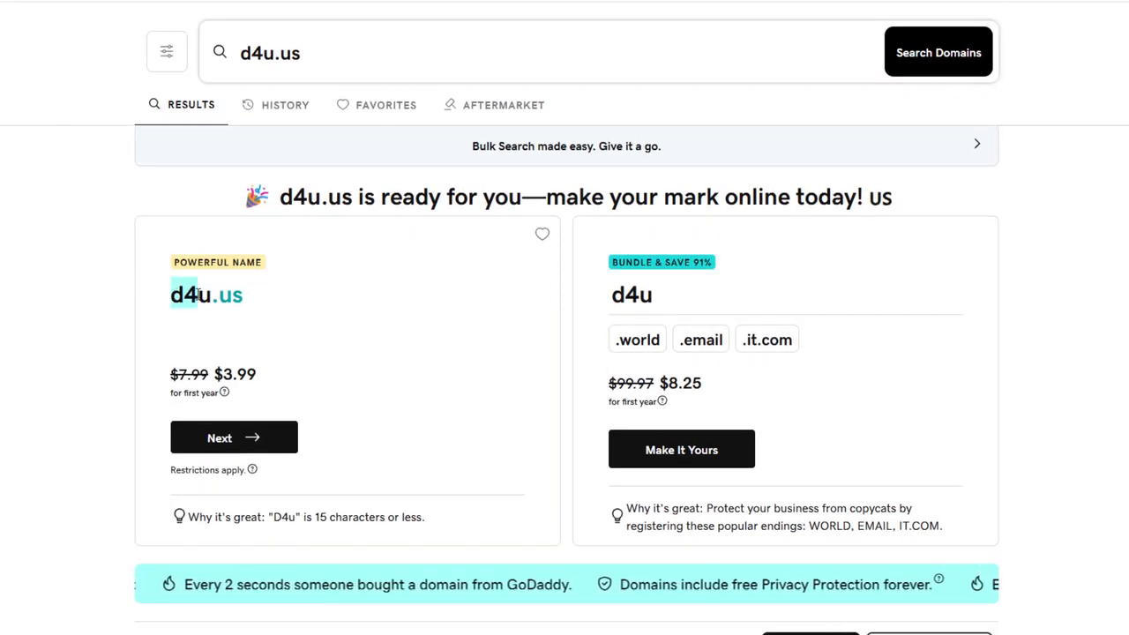
pyautogui.click(327, 299)
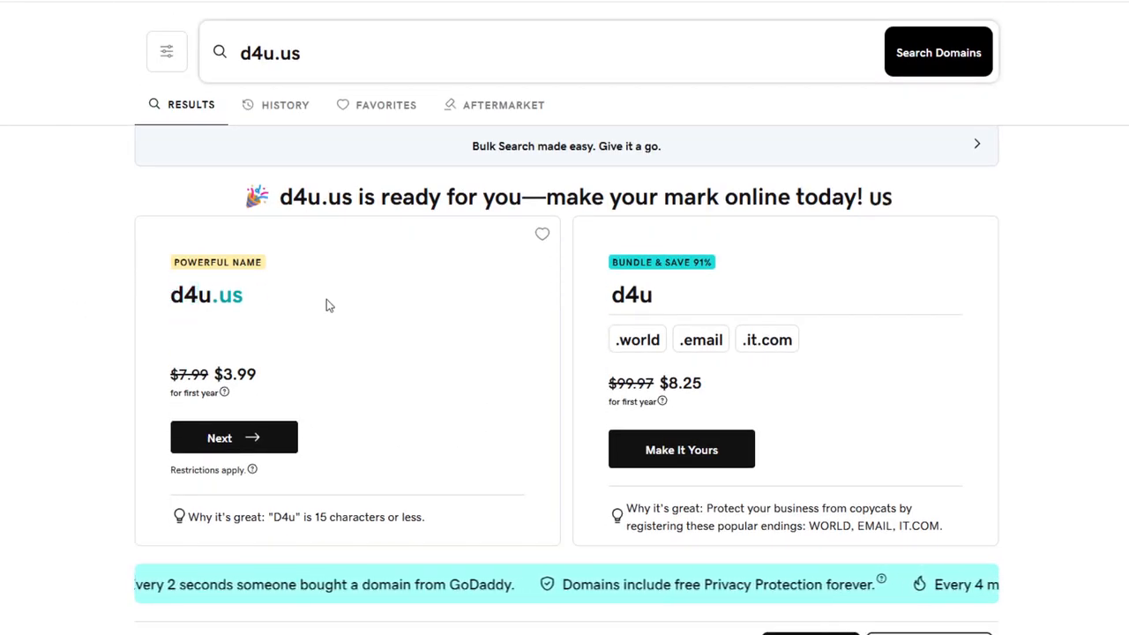
# Add d4u.us to the cart and proceed to checkout
pyautogui.click(235, 439)
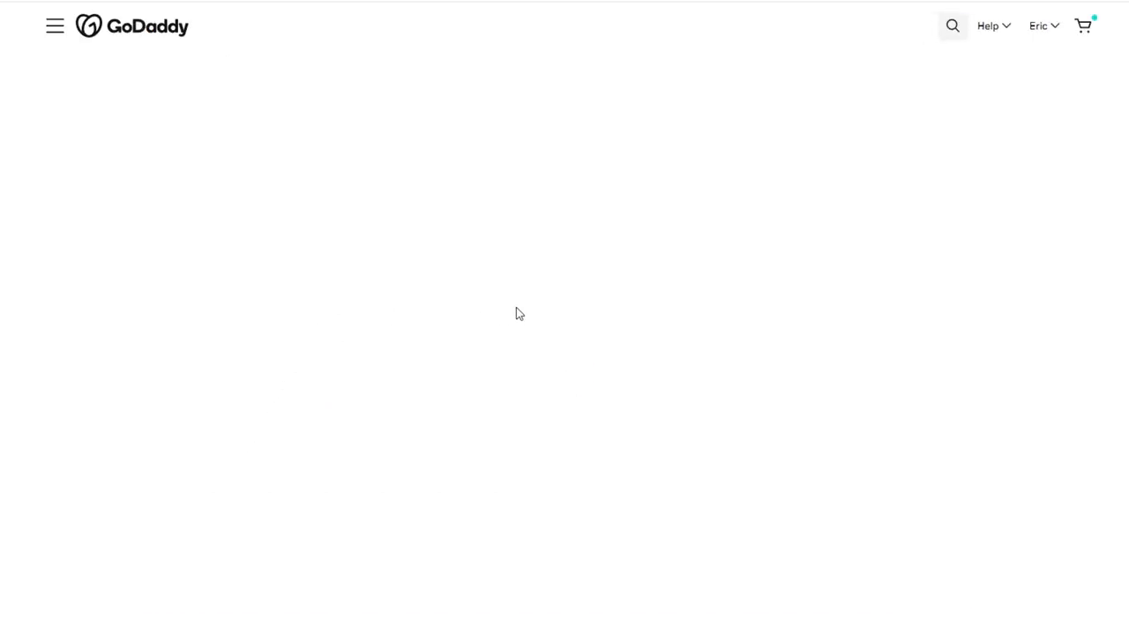
pyautogui.click(824, 125)
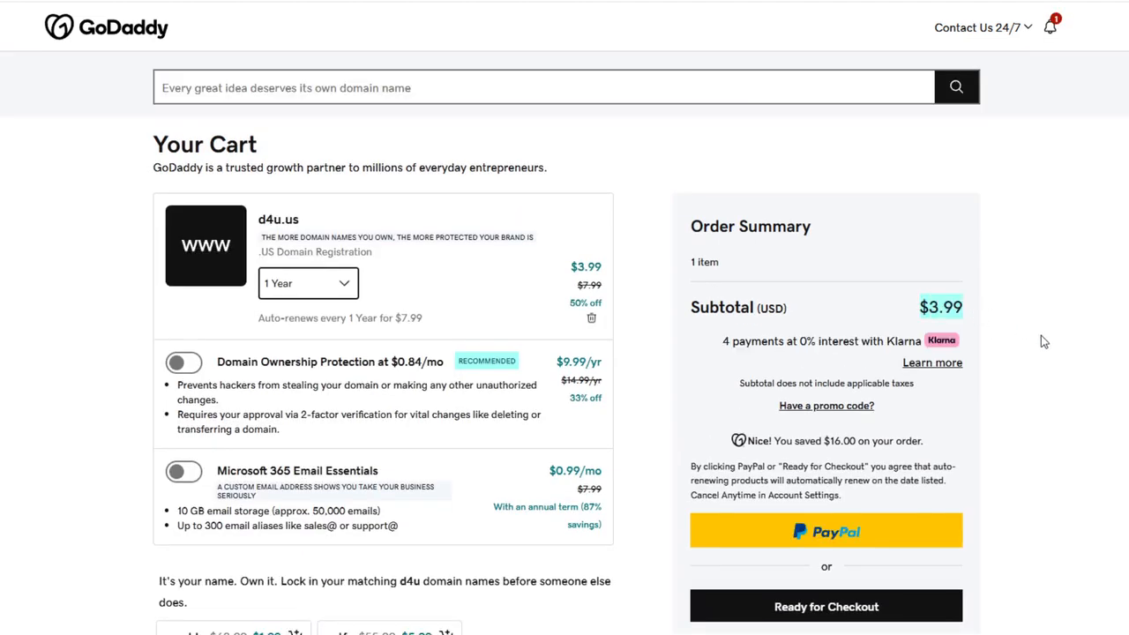
pyautogui.doubleClick(401, 318)
pyautogui.scroll(-3, 992, 338)
pyautogui.click(856, 460)
pyautogui.click(833, 452)
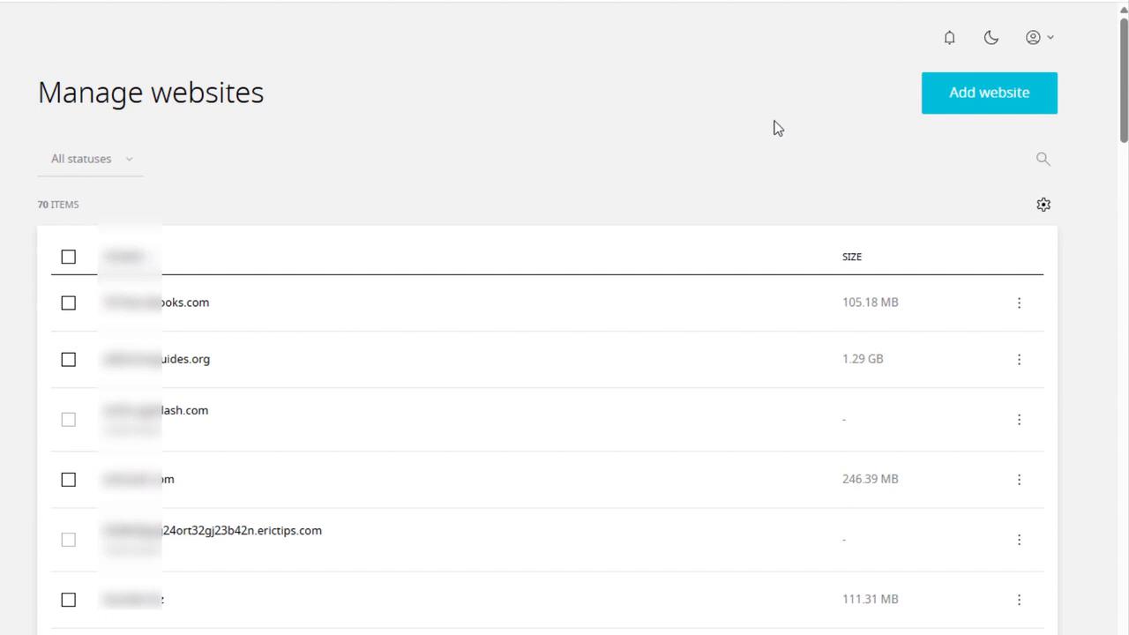
# In the web hosting control panel, add d4u.us as a production website started from scratch
pyautogui.click(958, 97)
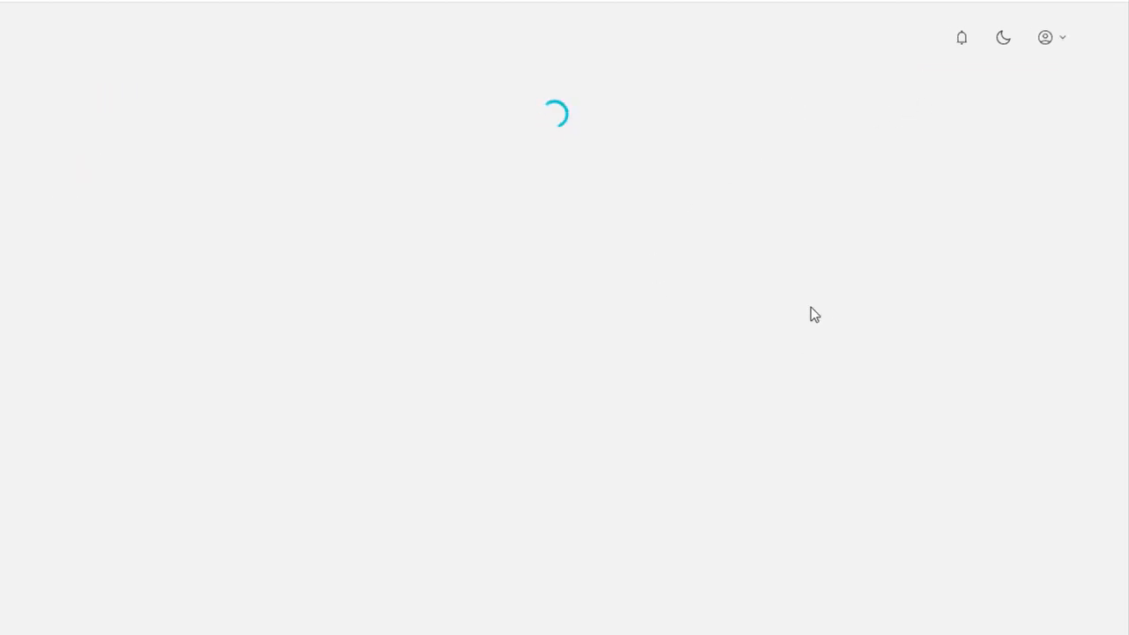
pyautogui.write('d4u.us')
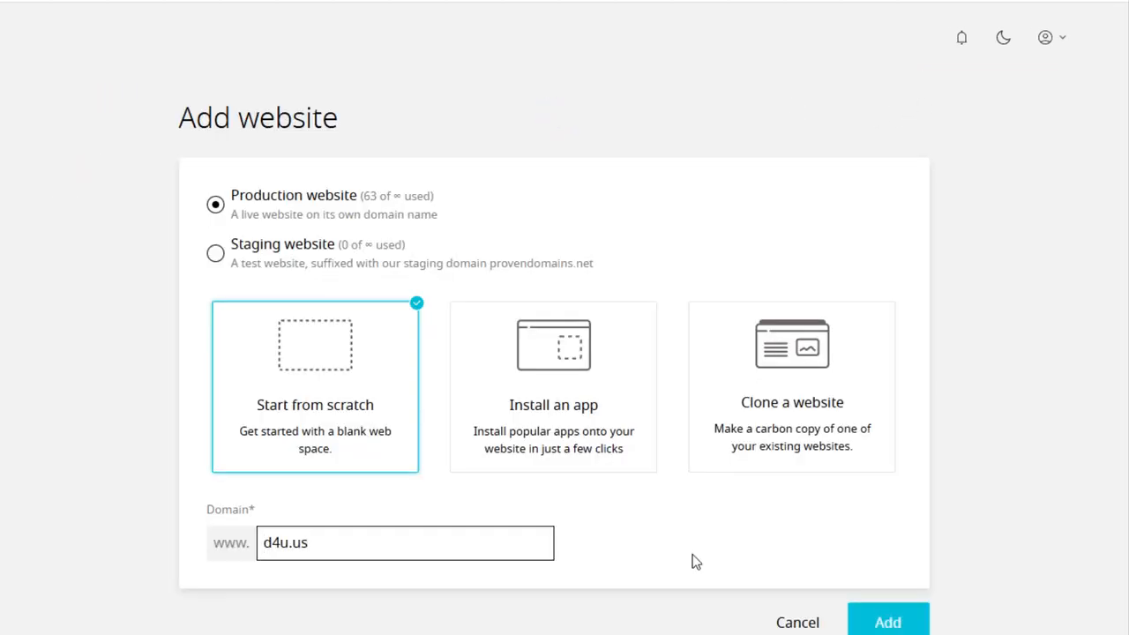
pyautogui.click(887, 623)
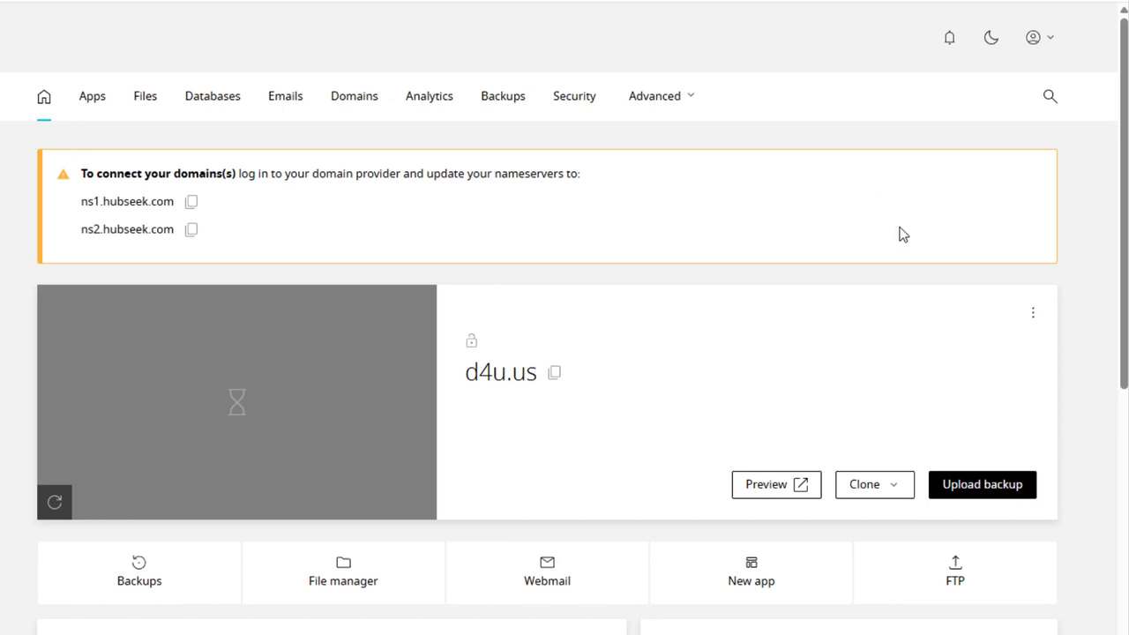
# Copy the ns1.hubseek.com nameserver and open the nameserver editor for d4u.us in the GoDaddy domain portfolio
pyautogui.moveTo(82, 201); pyautogui.dragTo(174, 202)
pyautogui.hotkey('ctrl', 'c')
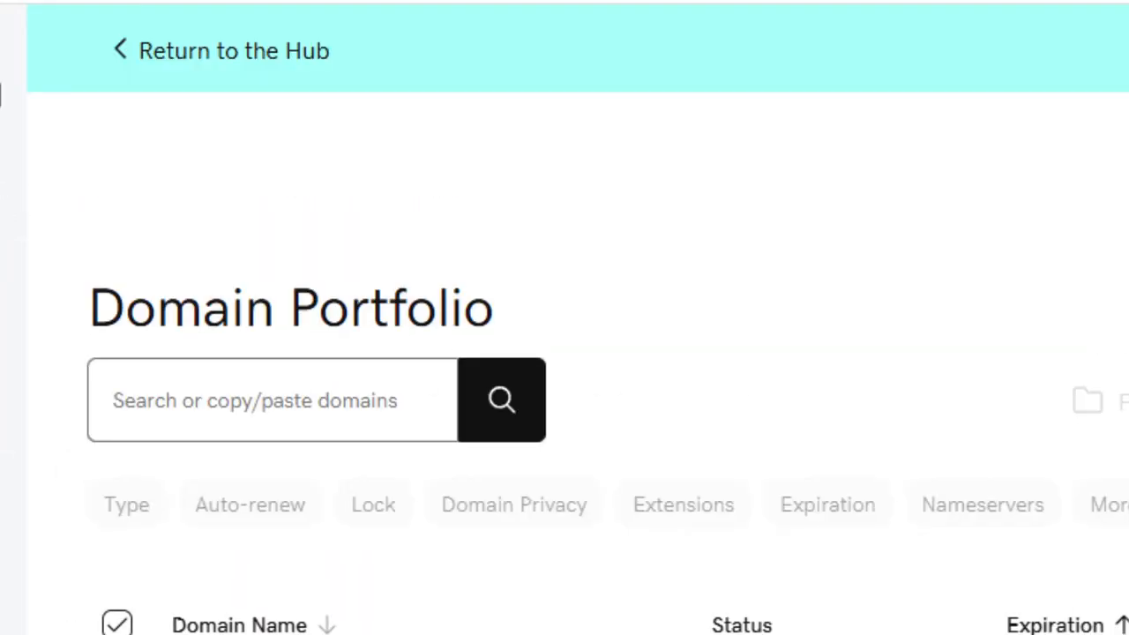
pyautogui.write('d4u')
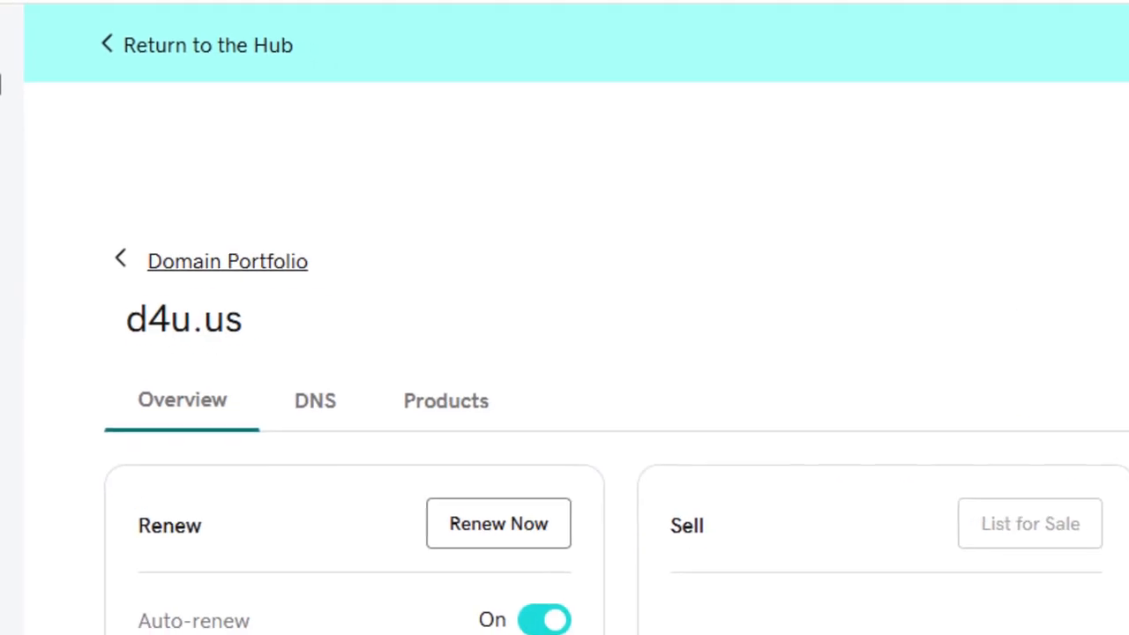
pyautogui.click(313, 399)
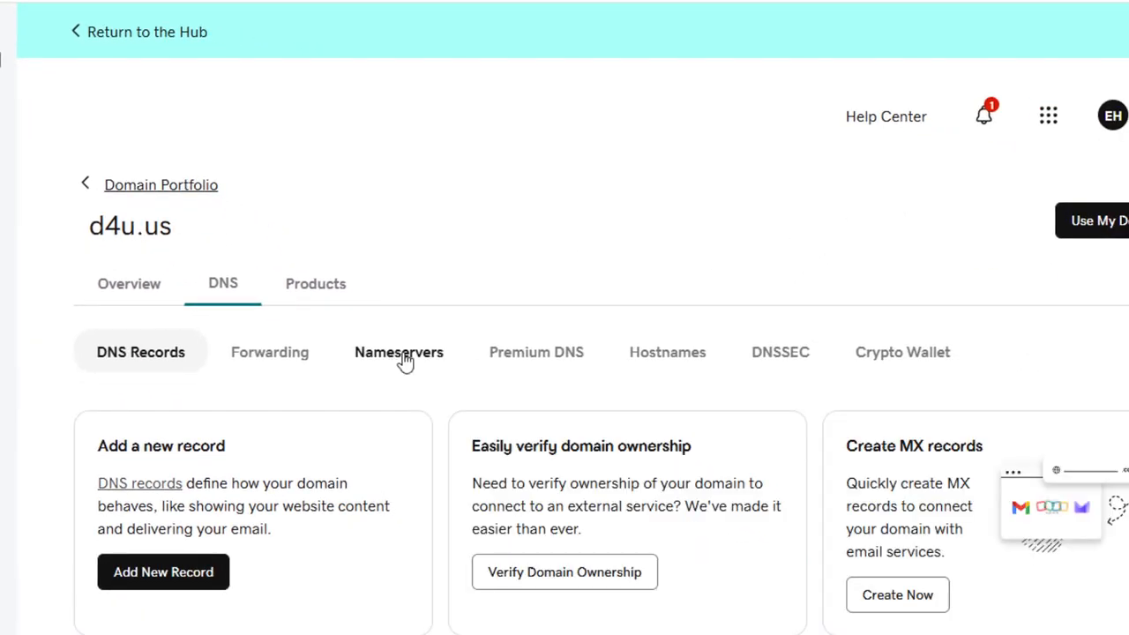
pyautogui.click(404, 362)
pyautogui.click(1114, 510)
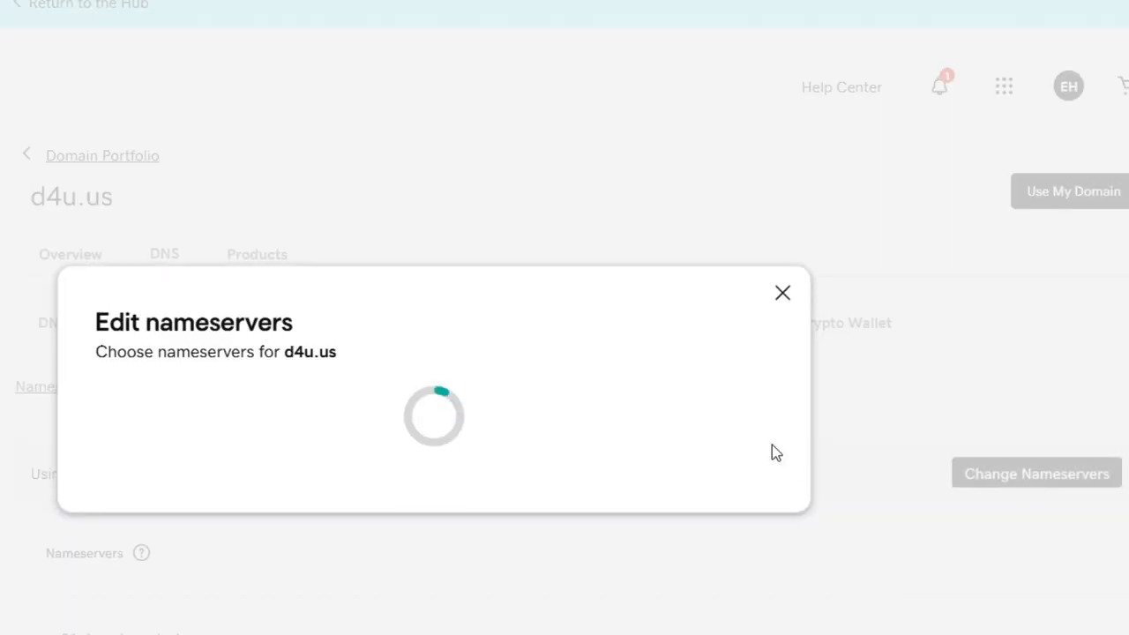
# Switch d4u.us to custom nameservers ns1.hubseek.com and ns2.hubseek.com, save, and consent to the change
pyautogui.click(105, 473)
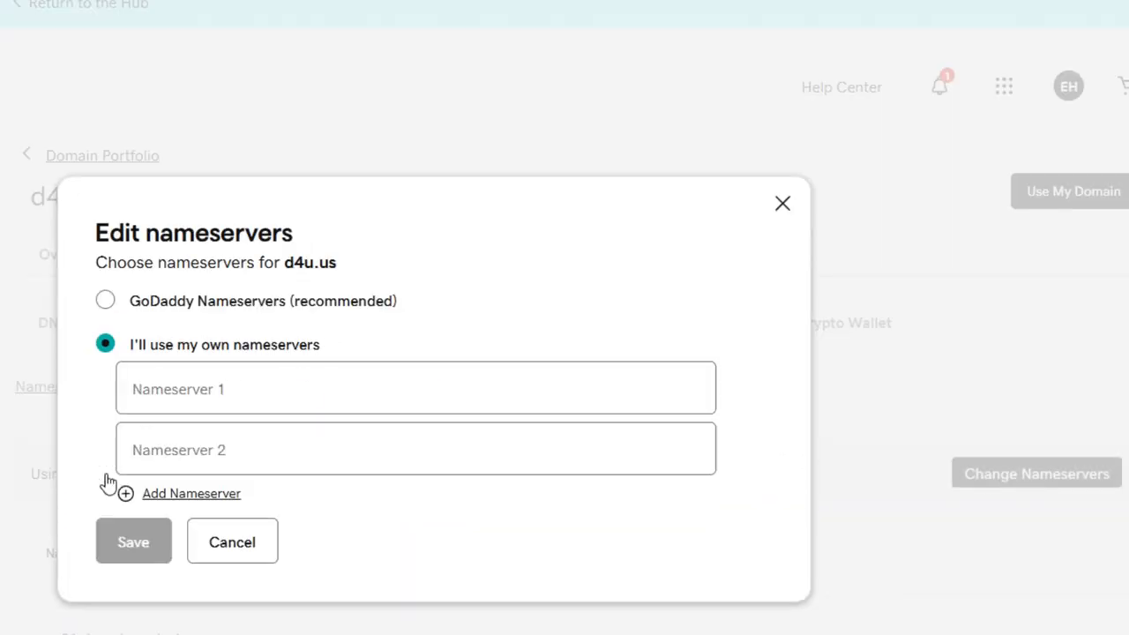
pyautogui.click(218, 384)
pyautogui.hotkey('ctrl', 'v')
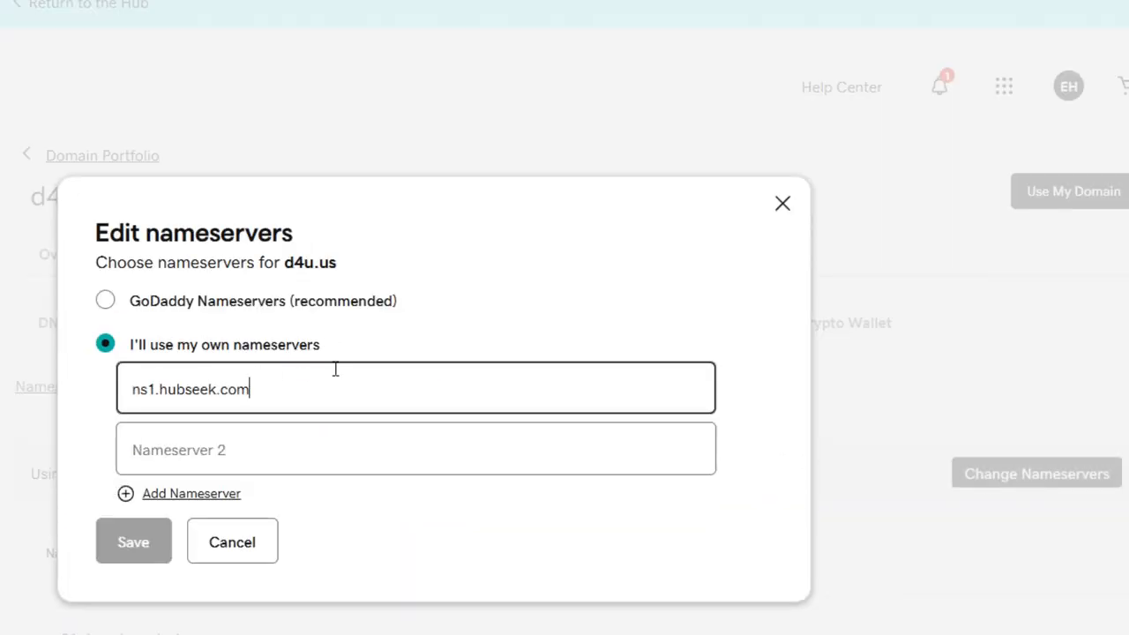
pyautogui.click(192, 450)
pyautogui.hotkey('ctrl', 'v')
pyautogui.moveTo(153, 450); pyautogui.dragTo(149, 447)
pyautogui.write('2')
pyautogui.click(347, 346)
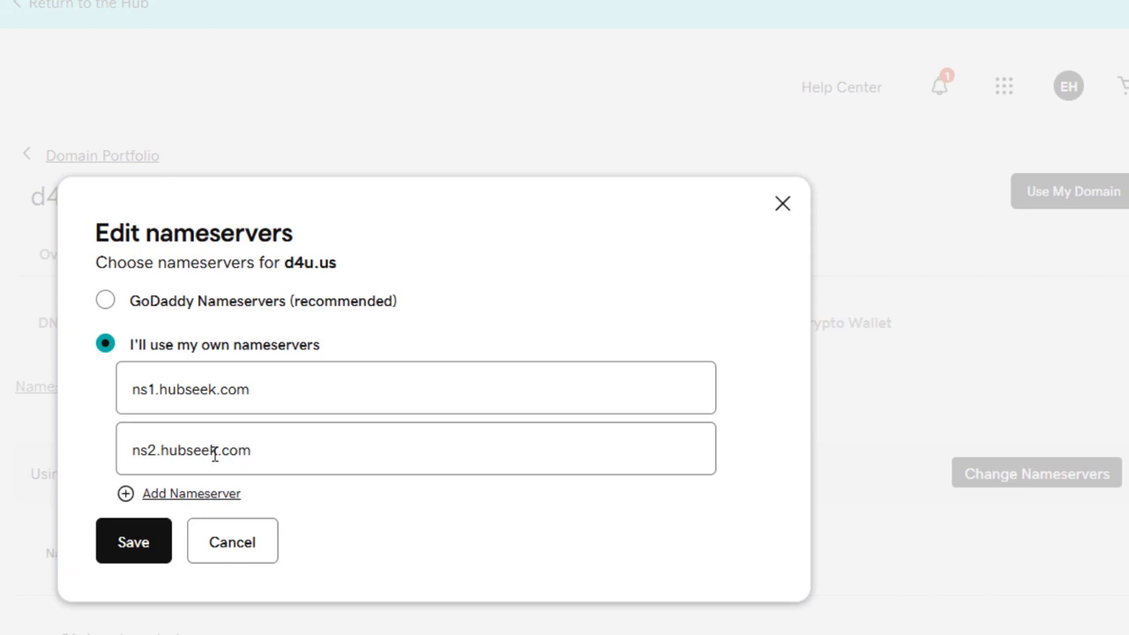
pyautogui.click(134, 543)
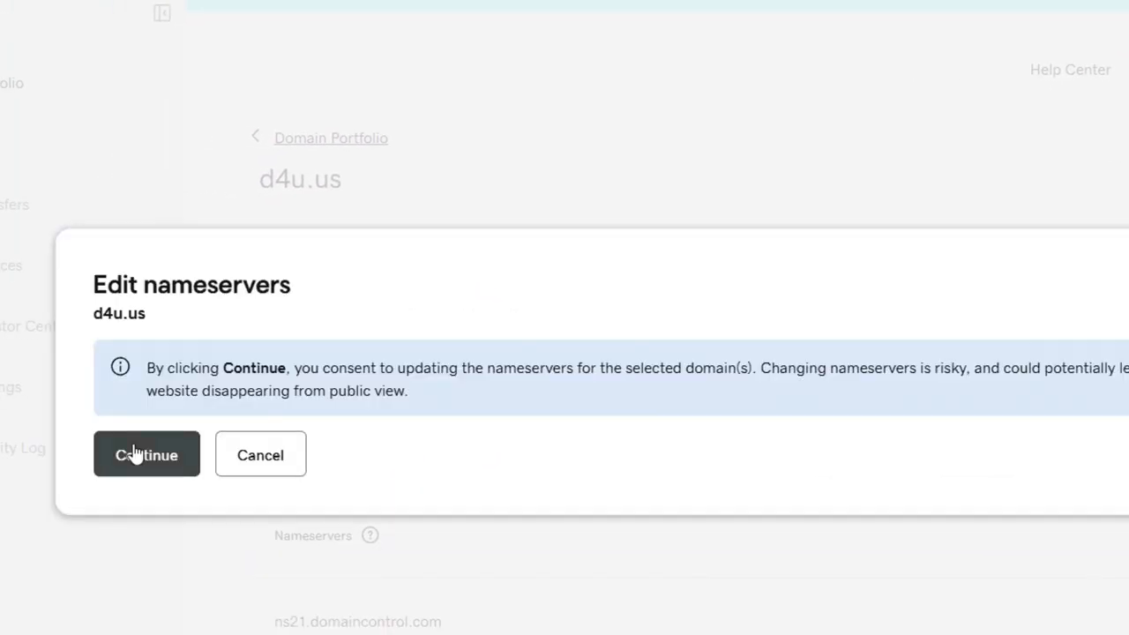
pyautogui.click(136, 454)
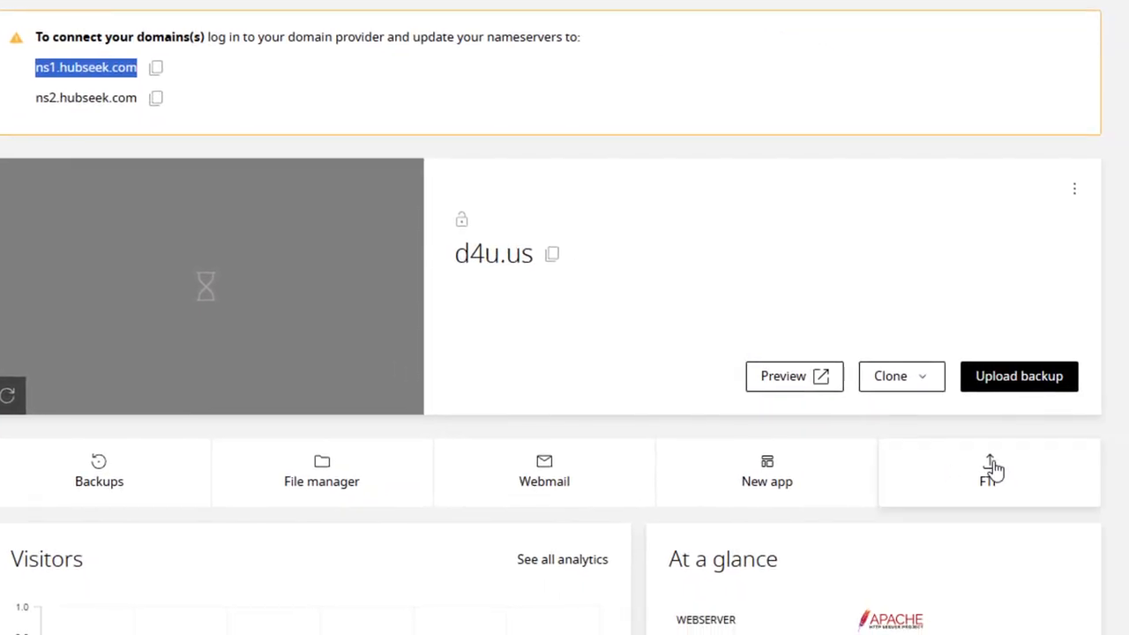
# In the hosting control panel, add an FTP account for d4u.us with a username and the account password
pyautogui.click(993, 472)
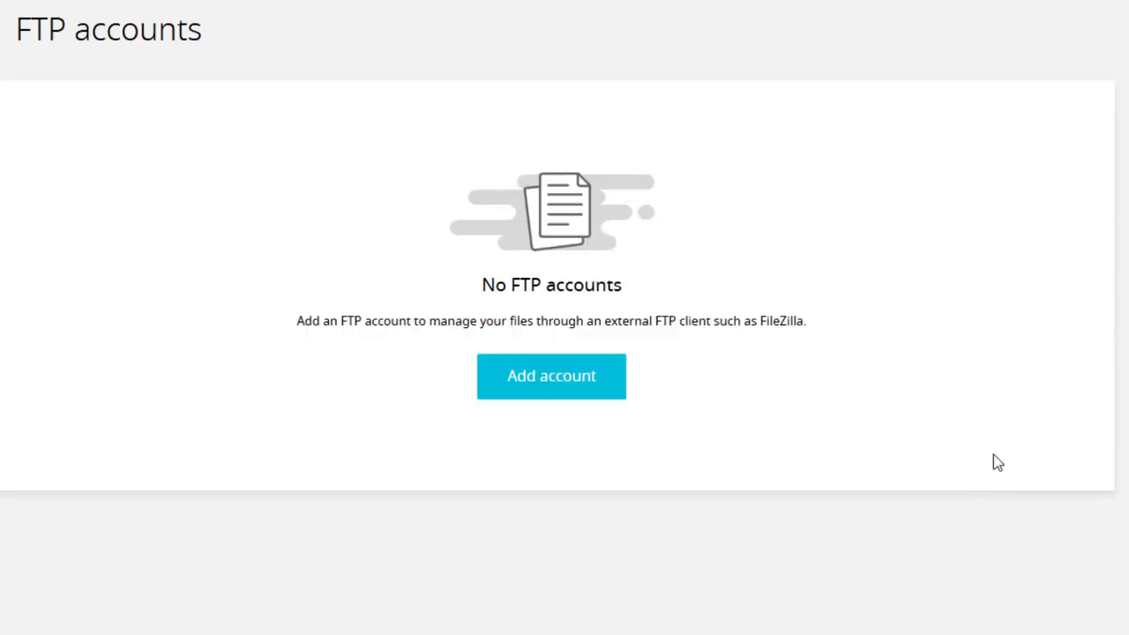
pyautogui.click(562, 380)
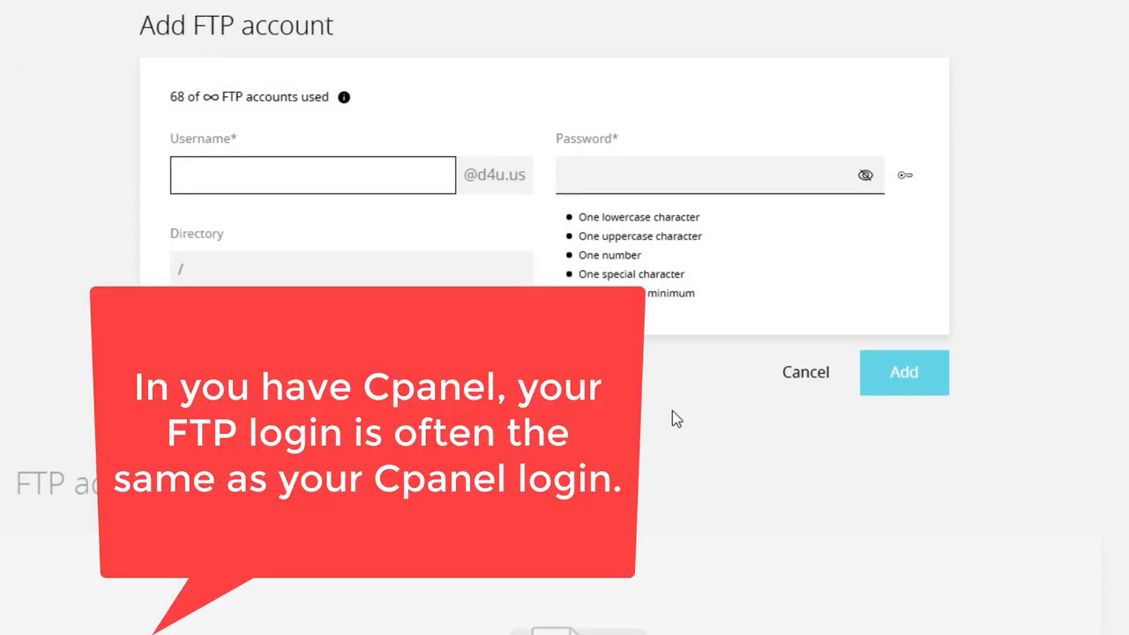
pyautogui.write('eric')
pyautogui.click(610, 174)
pyautogui.hotkey('ctrl', 'v')
pyautogui.click(905, 358)
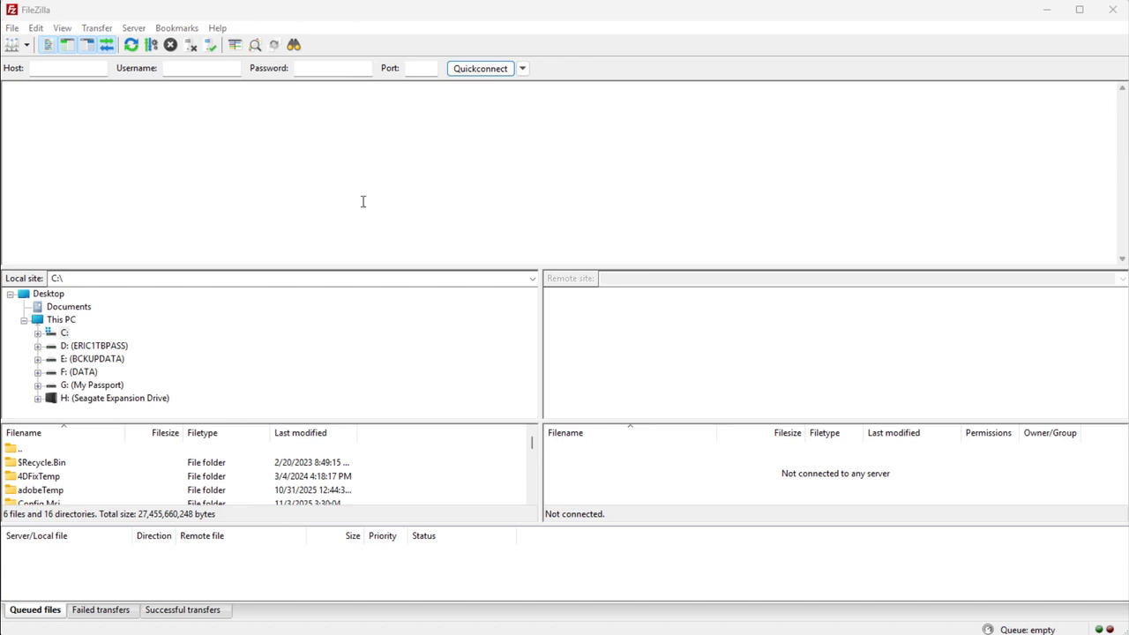
# In FileZilla, enter the host 184.164.75.154 and the FTP username copied from the hosting panel's login credentials
pyautogui.click(40, 69)
pyautogui.write('184.164.75.154')
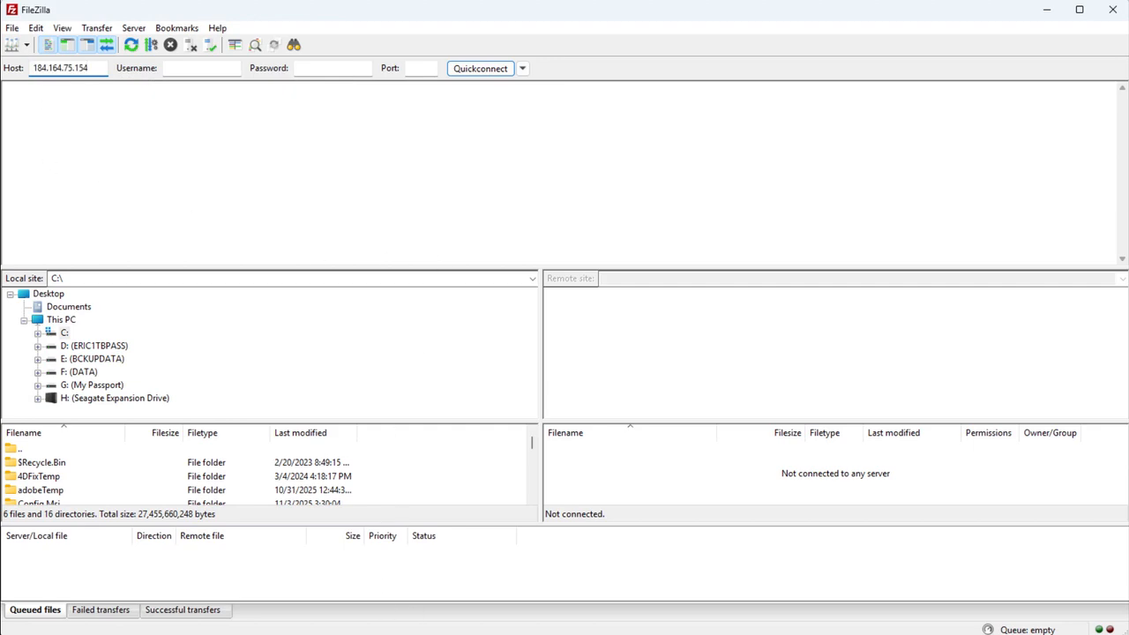
pyautogui.hotkey('alt', 'Tab')
pyautogui.moveTo(406, 255); pyautogui.dragTo(472, 257)
pyautogui.hotkey('ctrl', 'c')
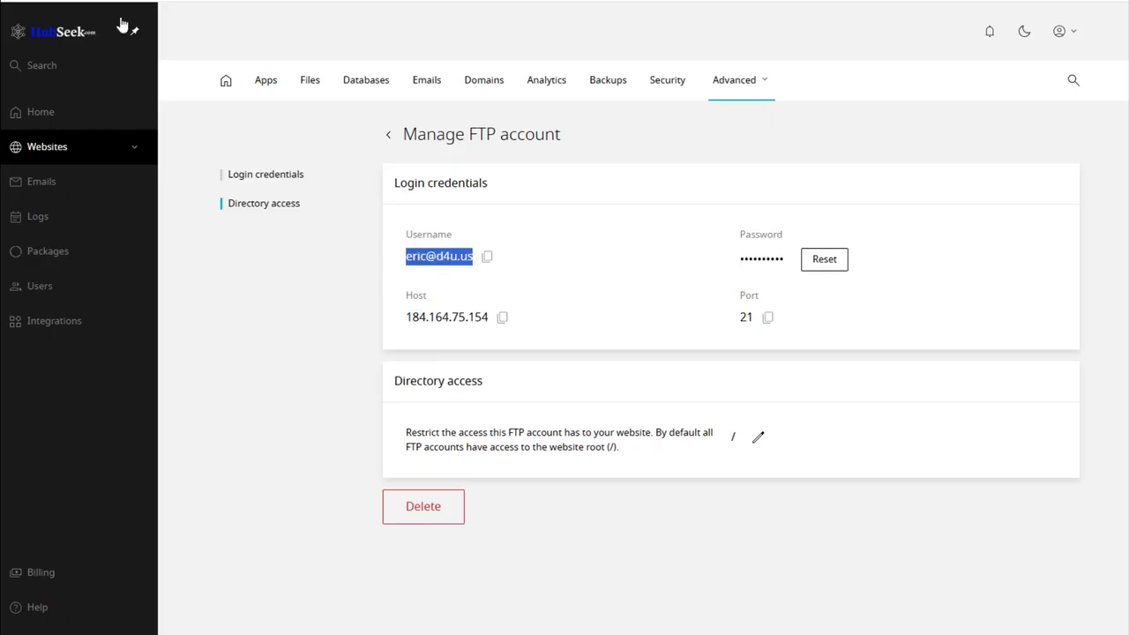
pyautogui.hotkey('alt', 'Tab')
pyautogui.press('Tab')
pyautogui.hotkey('ctrl', 'v')
# Enter the FTP account password, connect to the server and open the public_html folder
pyautogui.click(343, 66)
pyautogui.hotkey('ctrl', 'v')
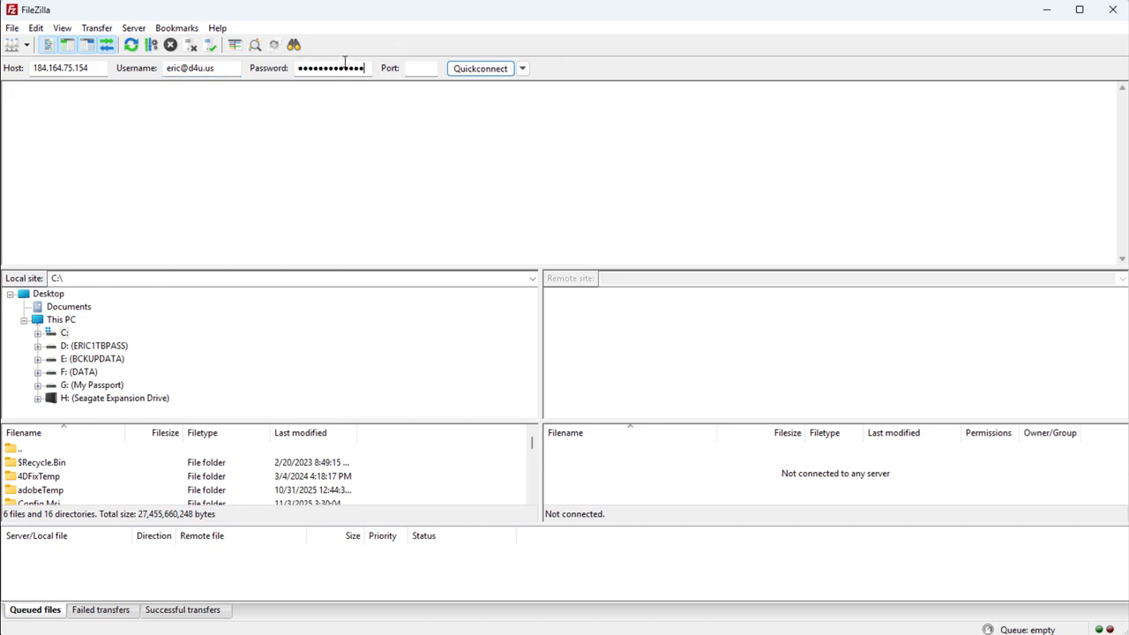
pyautogui.click(479, 69)
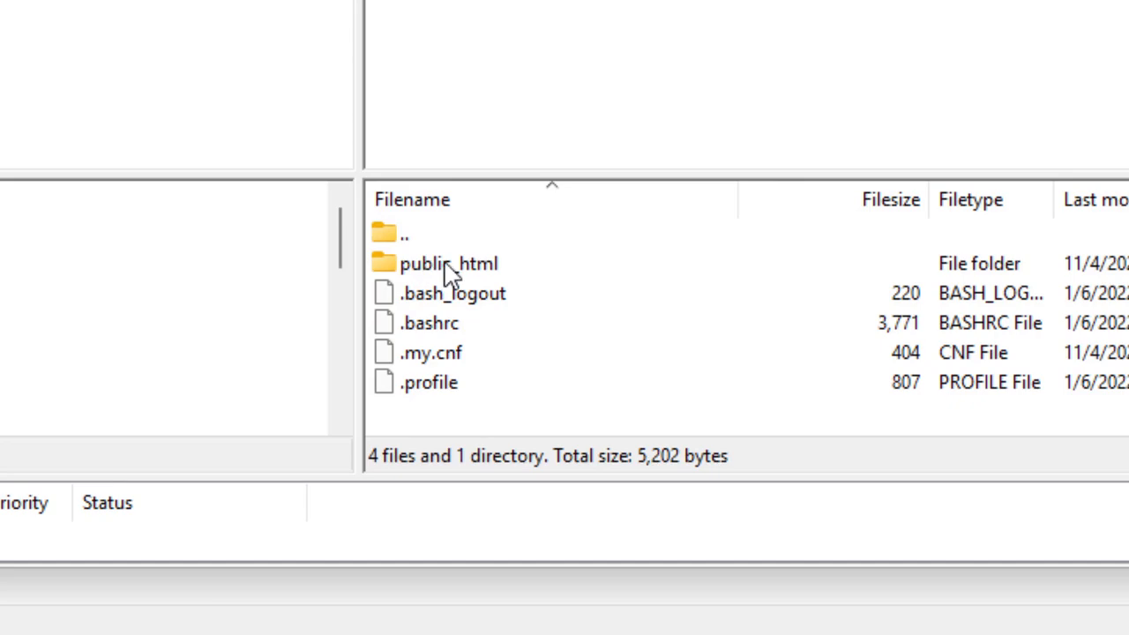
pyautogui.doubleClick(446, 264)
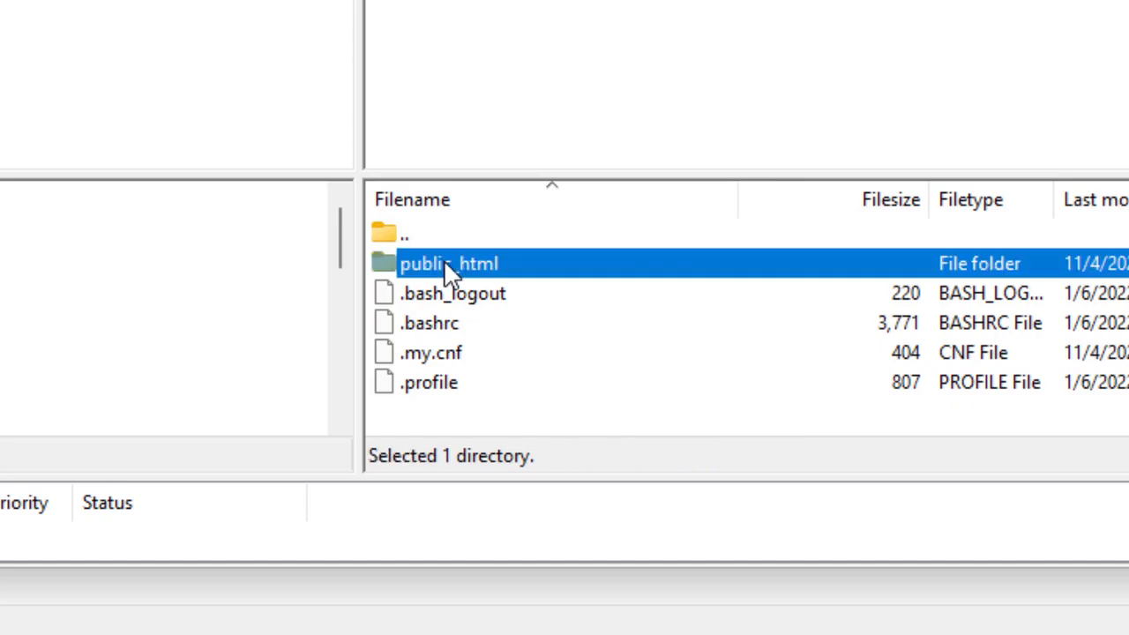
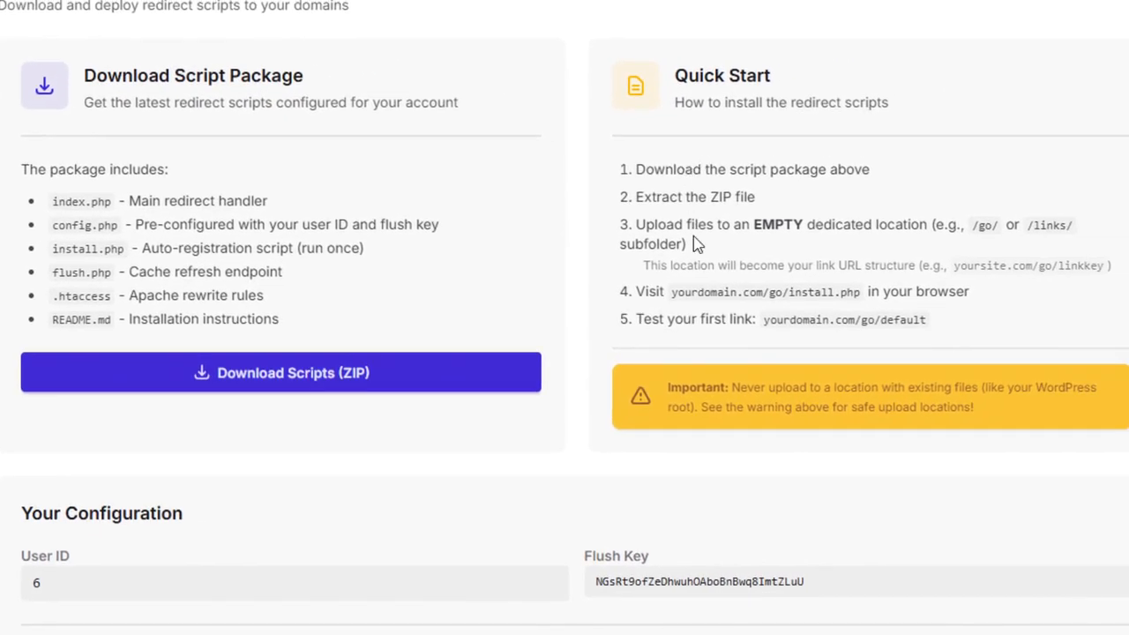
# Go through Link Controller's Quick Start instructions and run the script installer at d4u.us/install.php in the browser
pyautogui.moveTo(638, 169); pyautogui.dragTo(881, 166)
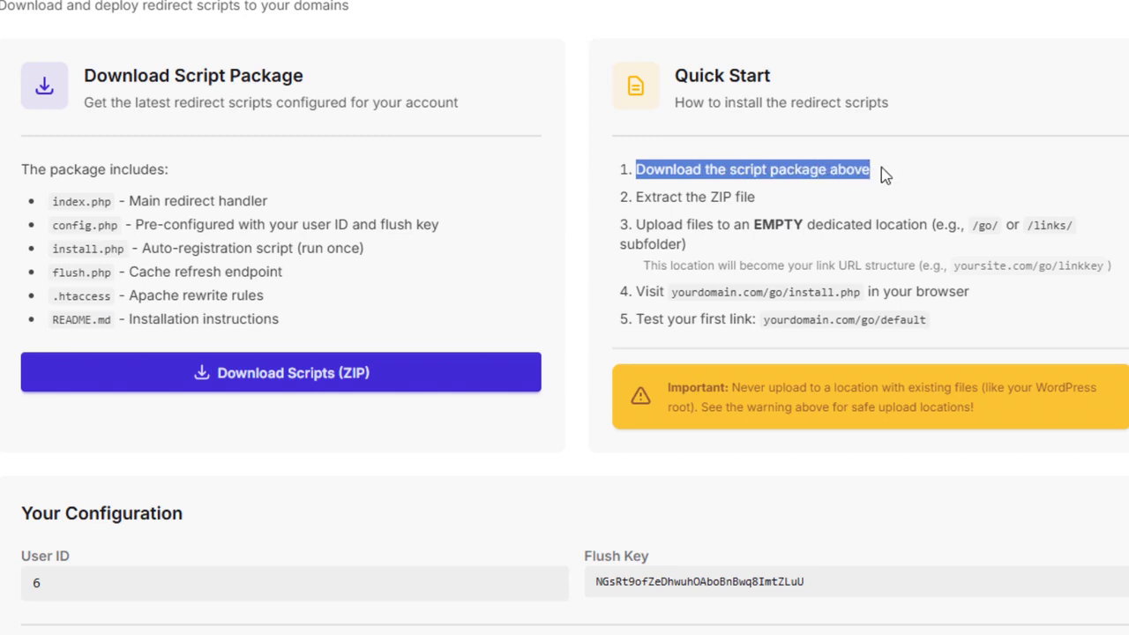
pyautogui.moveTo(637, 197); pyautogui.dragTo(810, 202)
pyautogui.moveTo(637, 224); pyautogui.dragTo(686, 244)
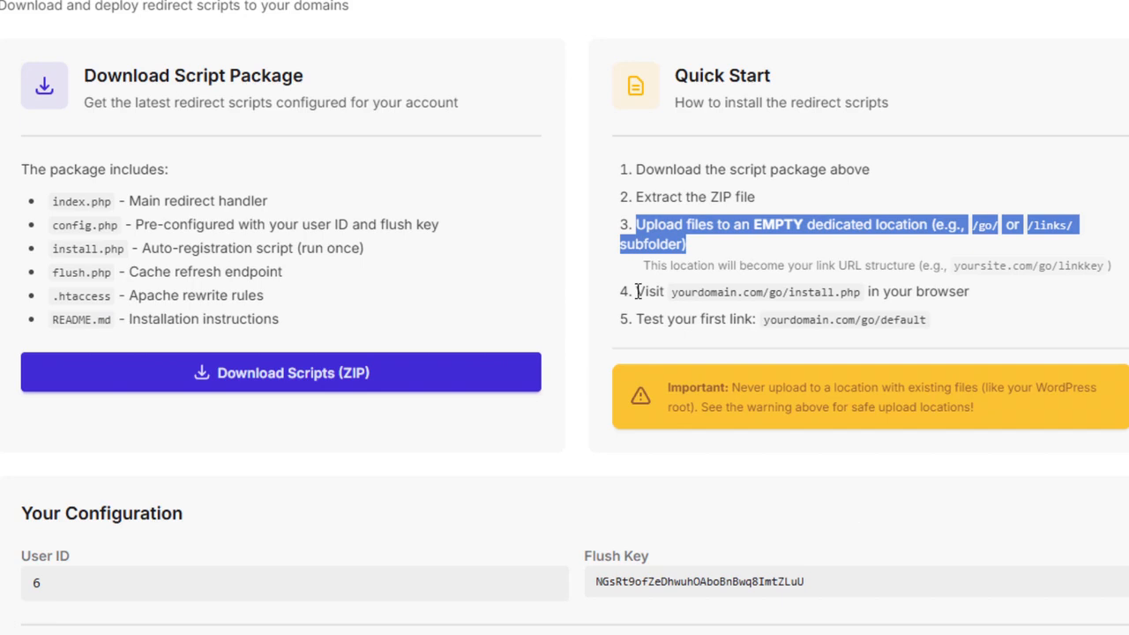
pyautogui.moveTo(637, 291); pyautogui.dragTo(968, 292)
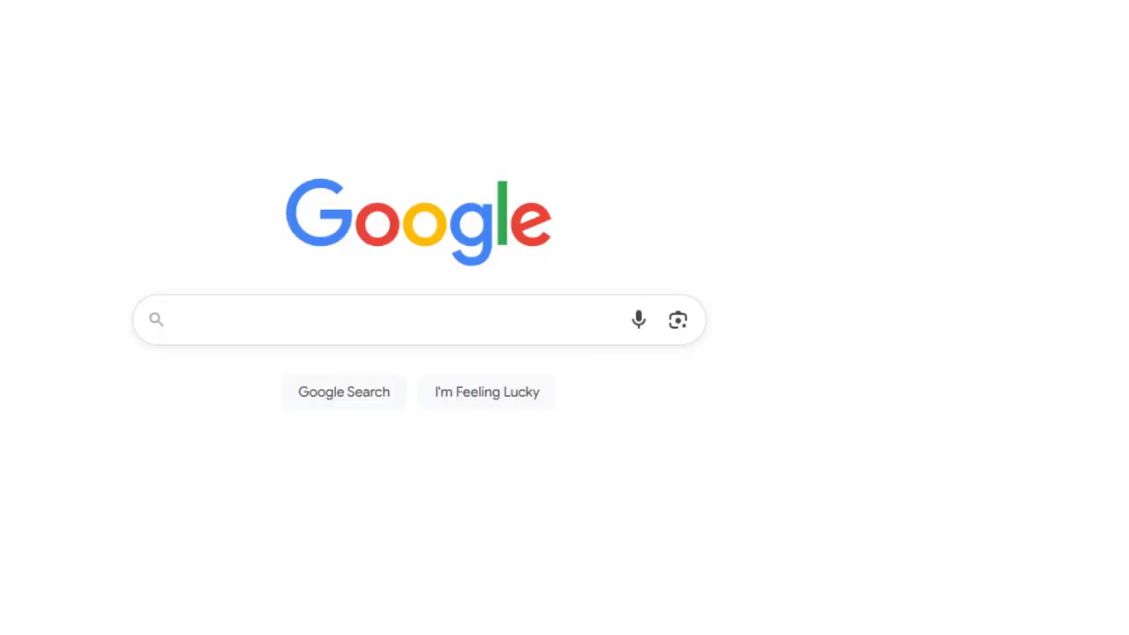
pyautogui.write('d4u.u')
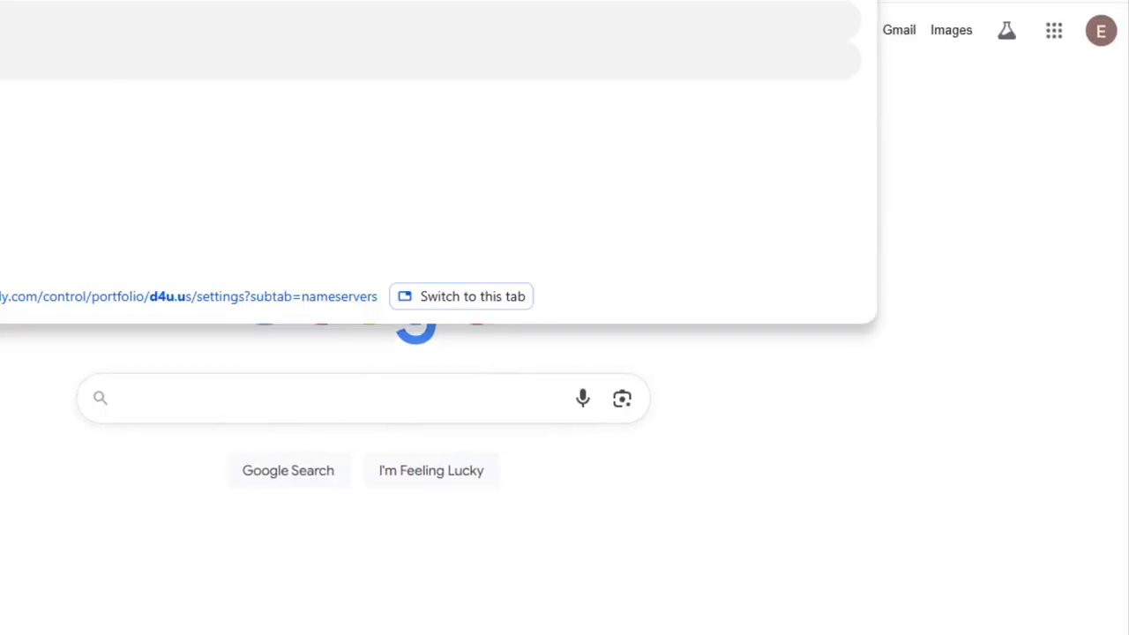
pyautogui.write('s')
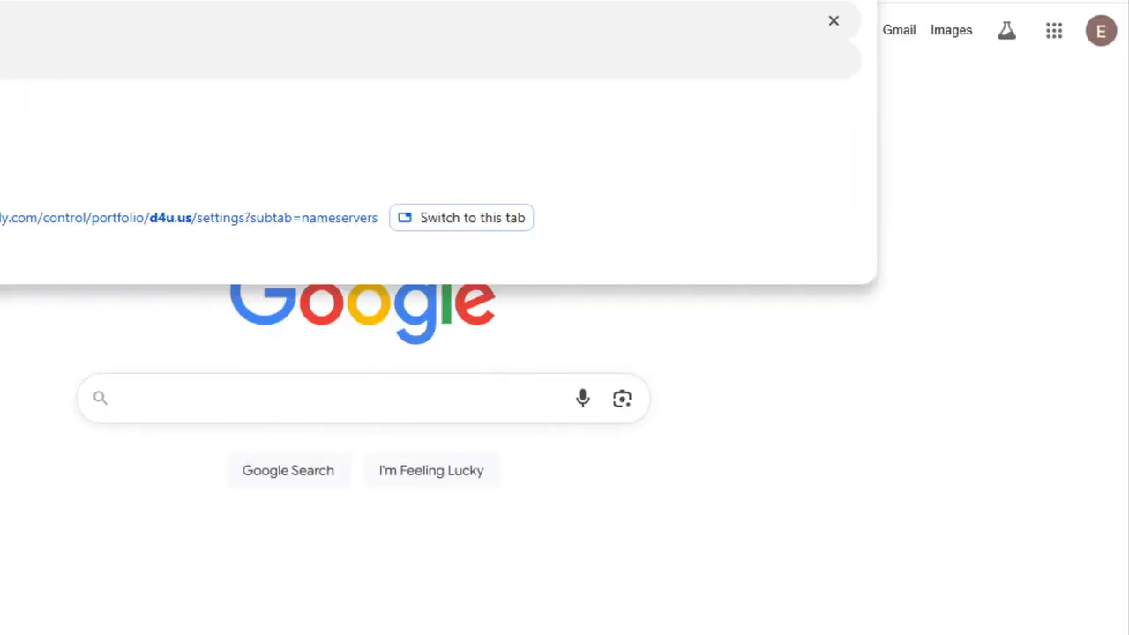
pyautogui.write('/install')
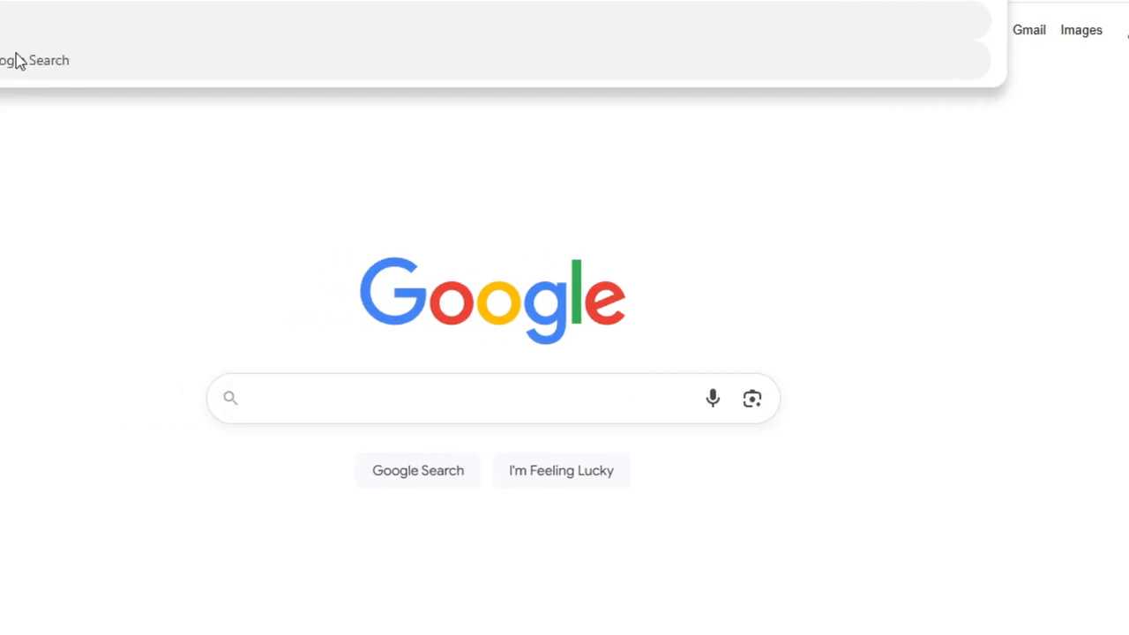
pyautogui.write('.')
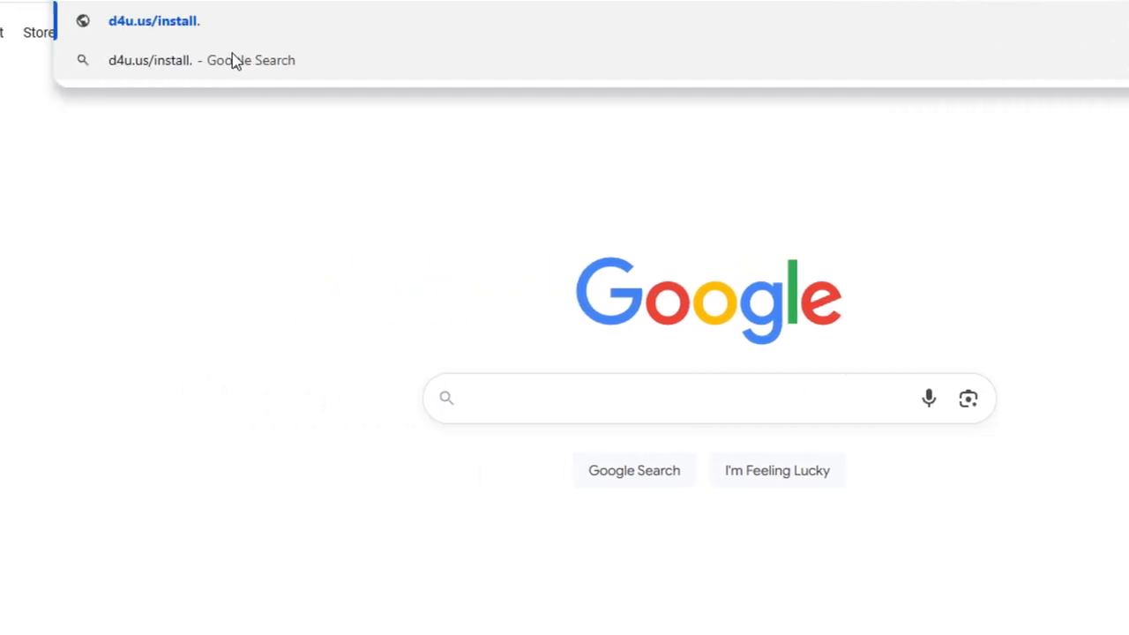
pyautogui.write('php')
pyautogui.press('Return')
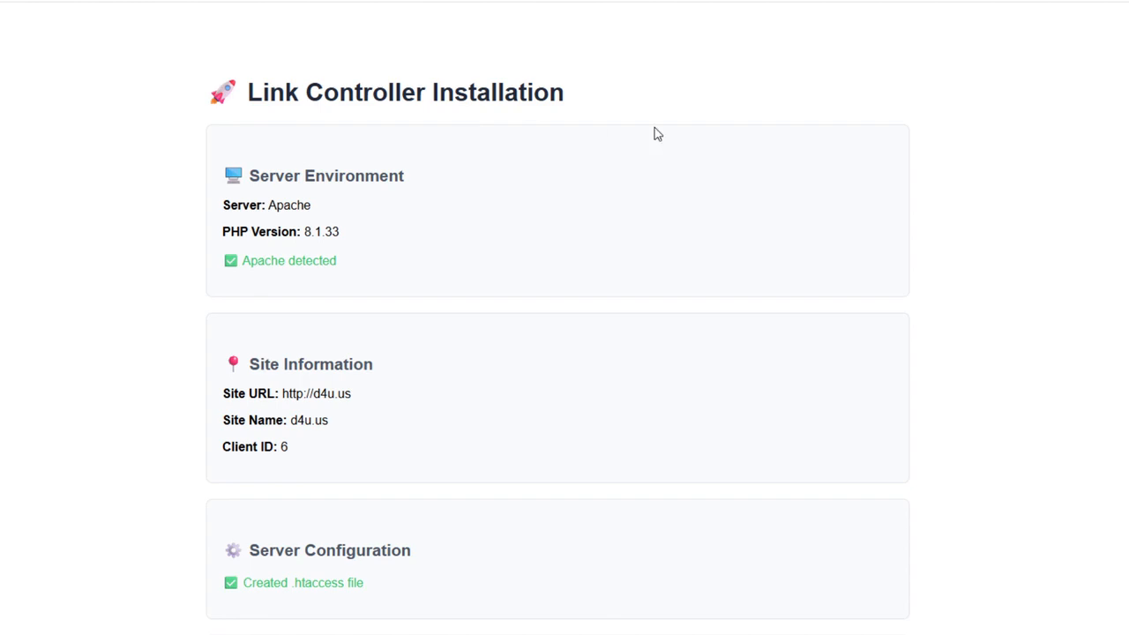
# Review the Link Controller installation report, including the server environment, site information, server configuration and site registration sections
pyautogui.scroll(-1, 564, 318)
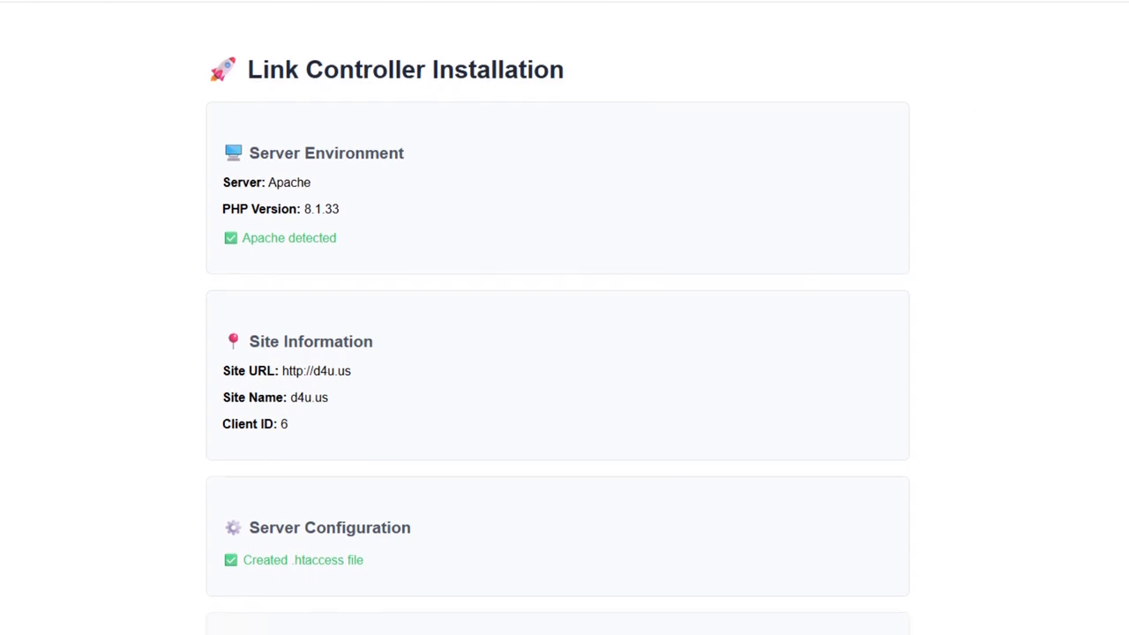
pyautogui.scroll(-3, 565, 317)
pyautogui.scroll(-5, 564, 318)
pyautogui.scroll(10, 564, 318)
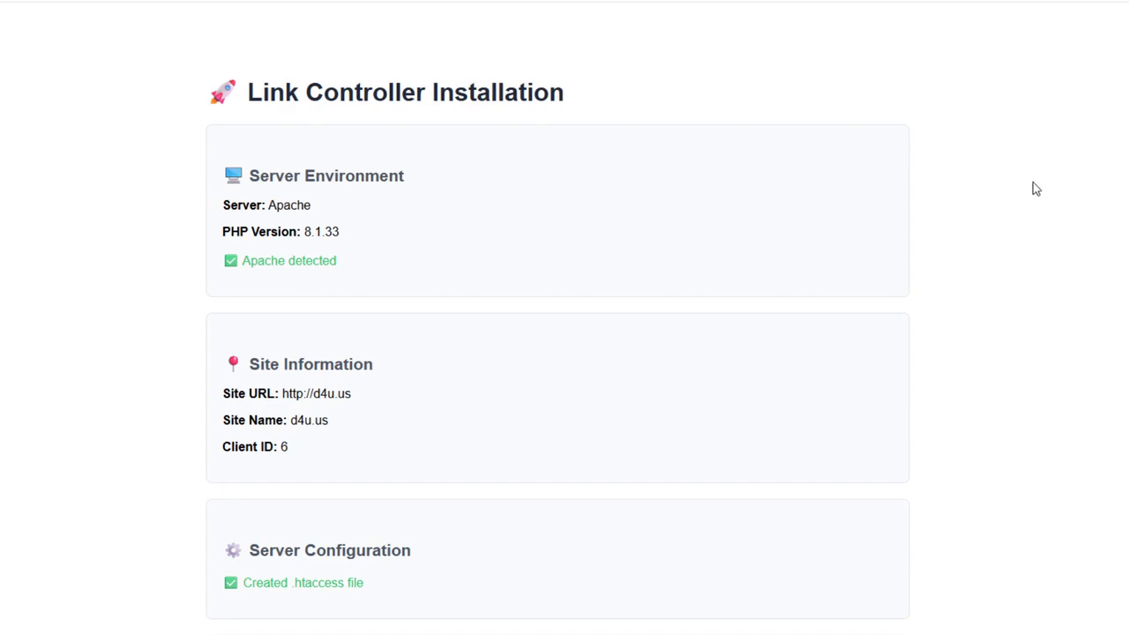
pyautogui.scroll(-4, 1037, 189)
pyautogui.scroll(4, 1097, 15)
pyautogui.scroll(-5, 346, 200)
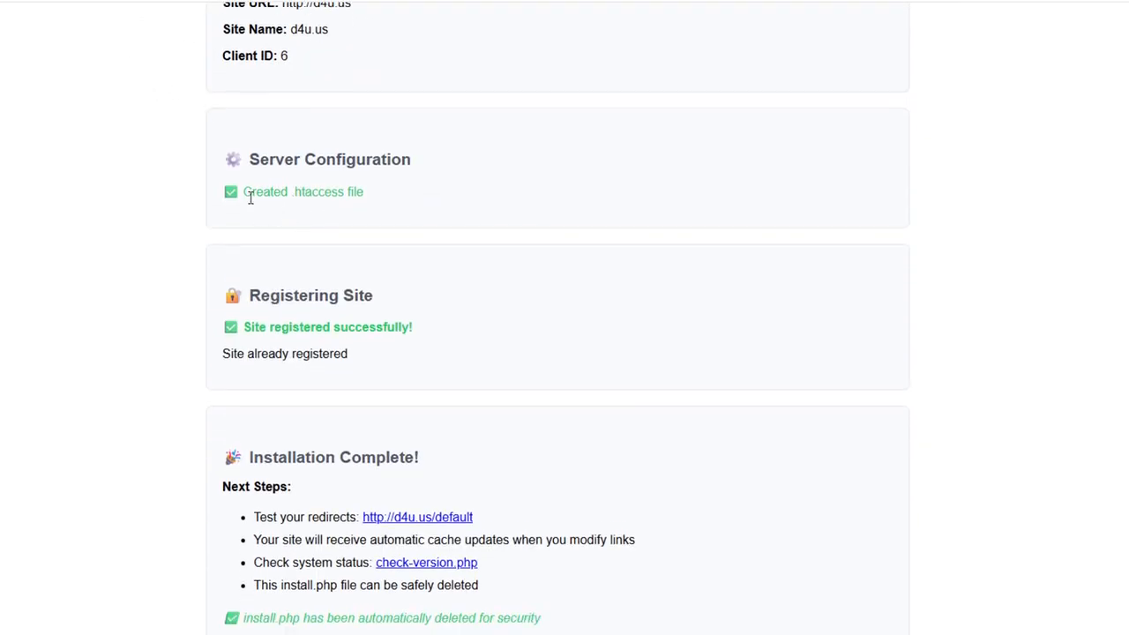
pyautogui.scroll(-1, 486, 217)
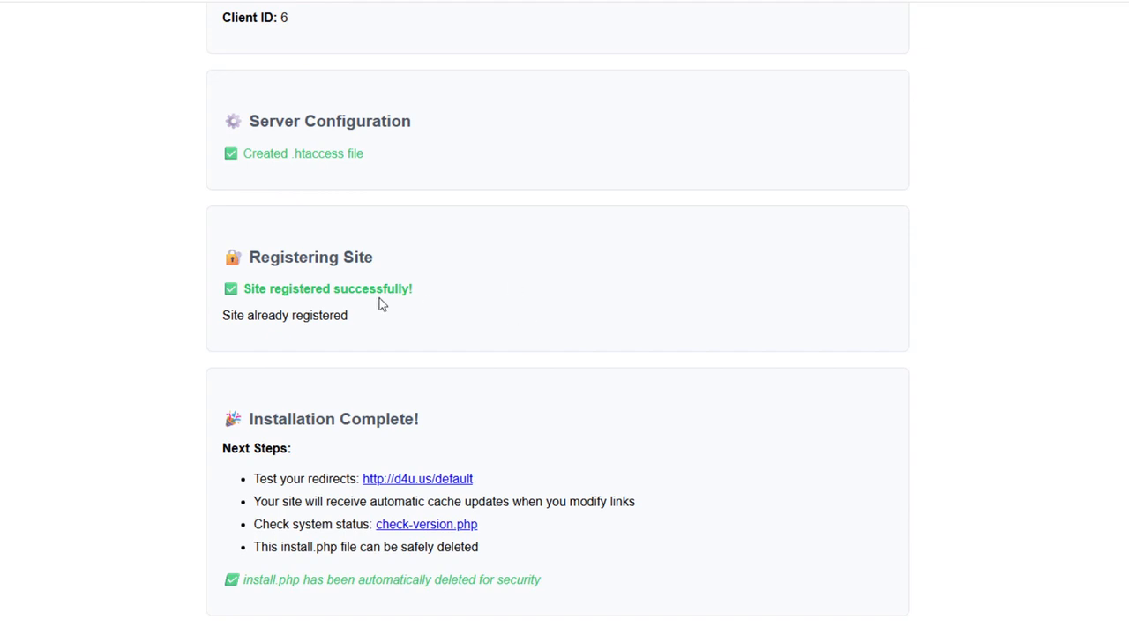
pyautogui.moveTo(244, 288); pyautogui.dragTo(499, 297)
pyautogui.click(637, 323)
pyautogui.scroll(5, 828, 88)
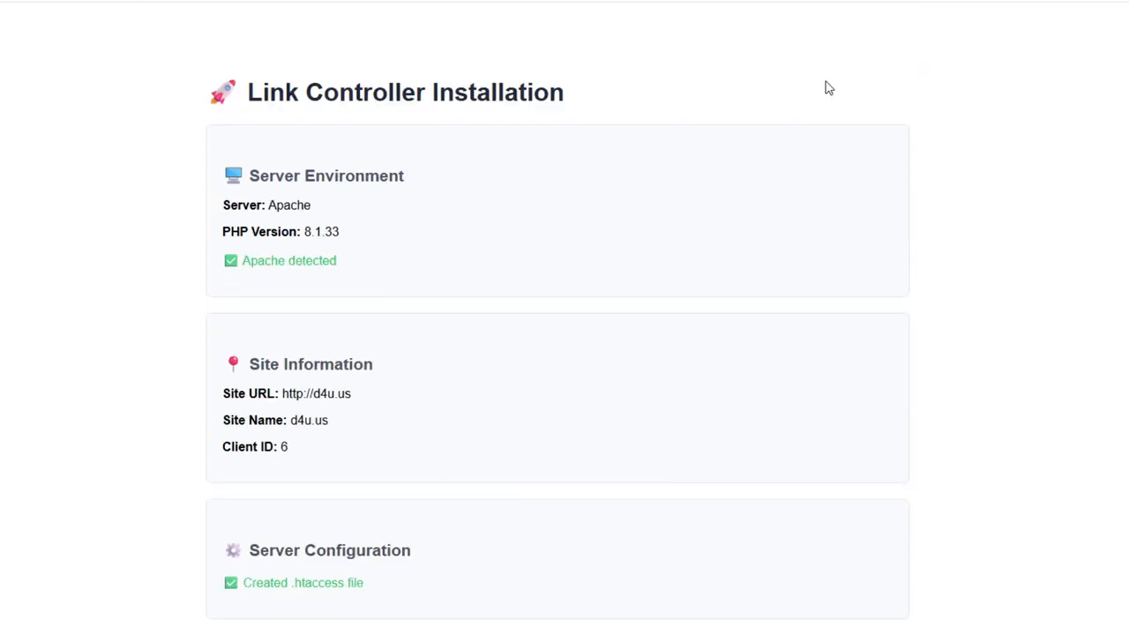
# Return to the Link Controller dashboard and open the links page from the create-your-first-link task
pyautogui.click(860, 3)
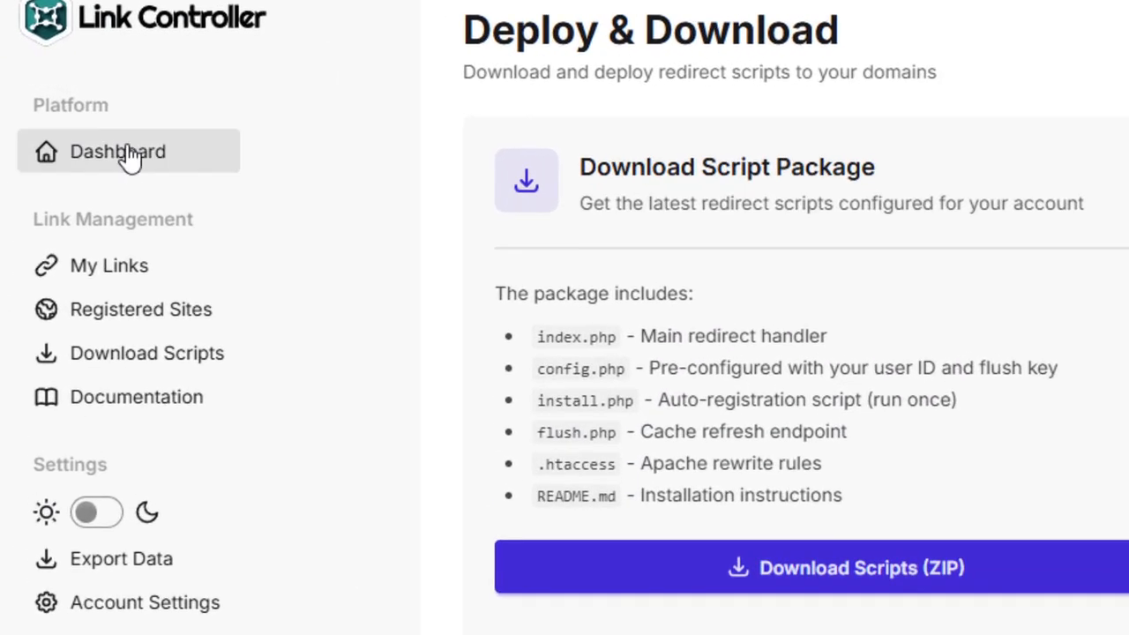
pyautogui.click(126, 161)
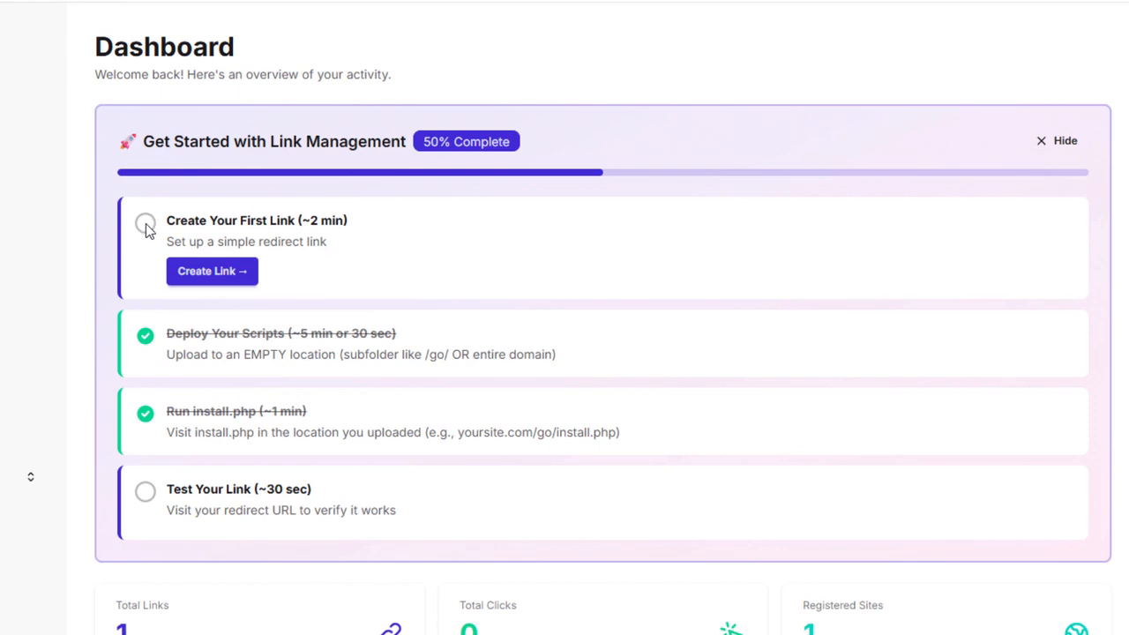
pyautogui.click(212, 272)
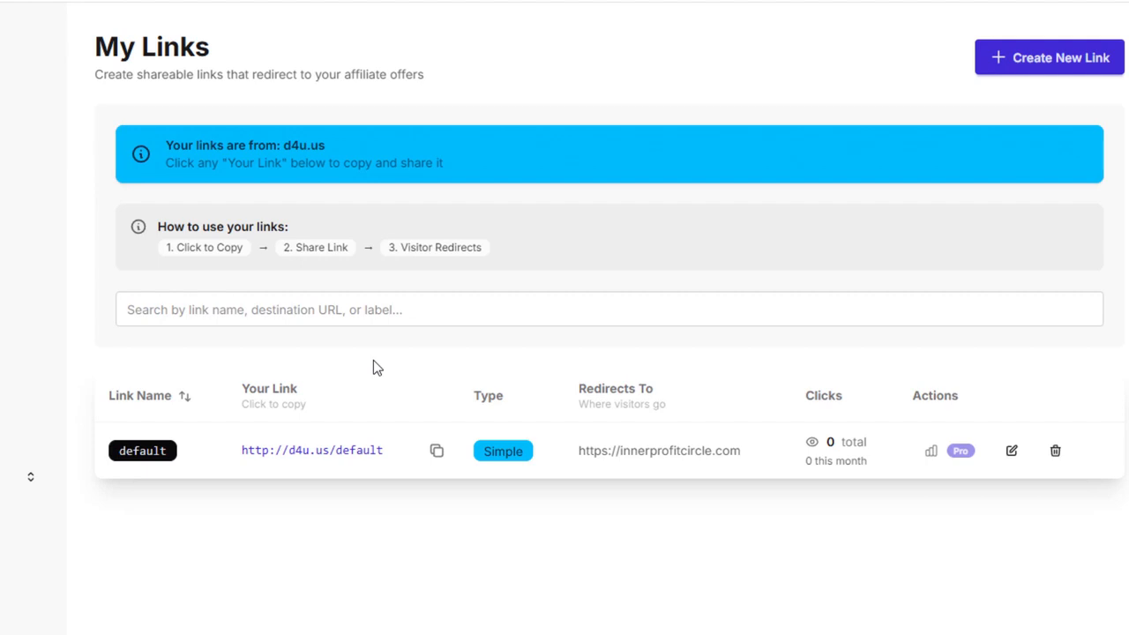
# Check the redirect destination of the default link and copy its d4u.us short URL
pyautogui.moveTo(579, 450); pyautogui.dragTo(719, 519)
pyautogui.click(706, 457)
pyautogui.moveTo(579, 451); pyautogui.dragTo(739, 461)
pyautogui.click(336, 455)
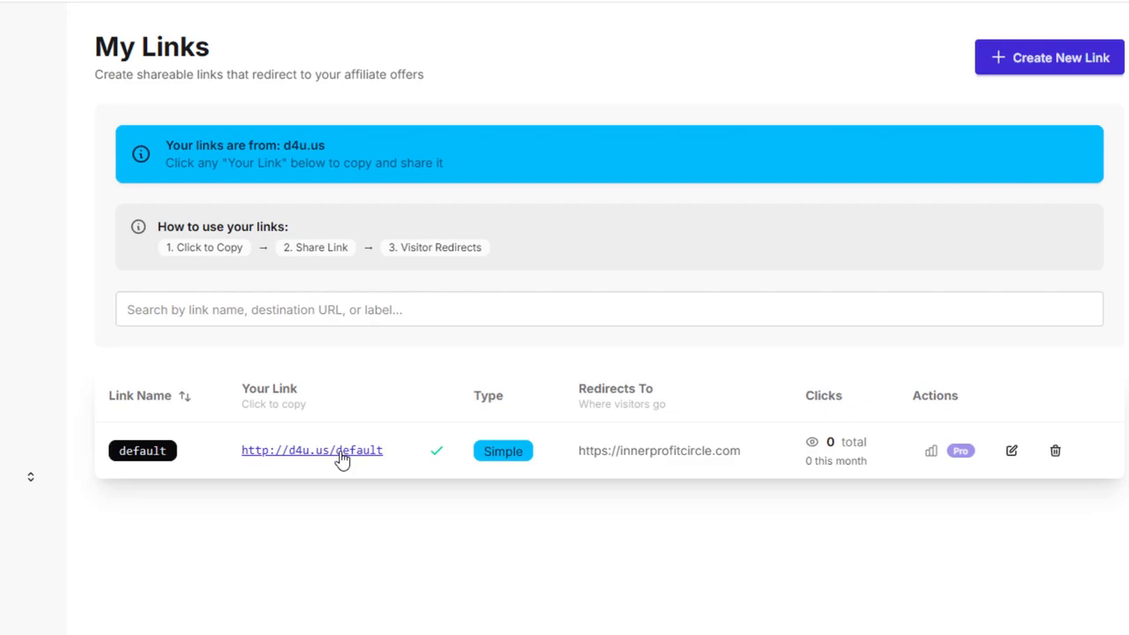
# Test the copied d4u.us/default short link by opening it in a new browser tab
pyautogui.hotkey('ctrl', 't')
pyautogui.hotkey('ctrl', 'v')
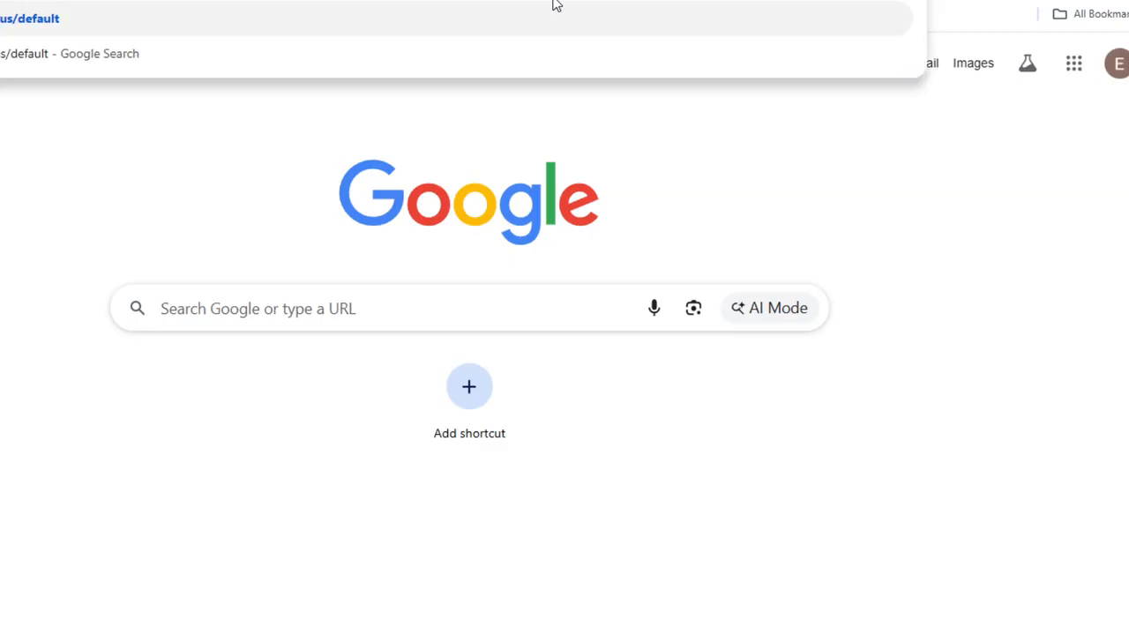
pyautogui.press('Return')
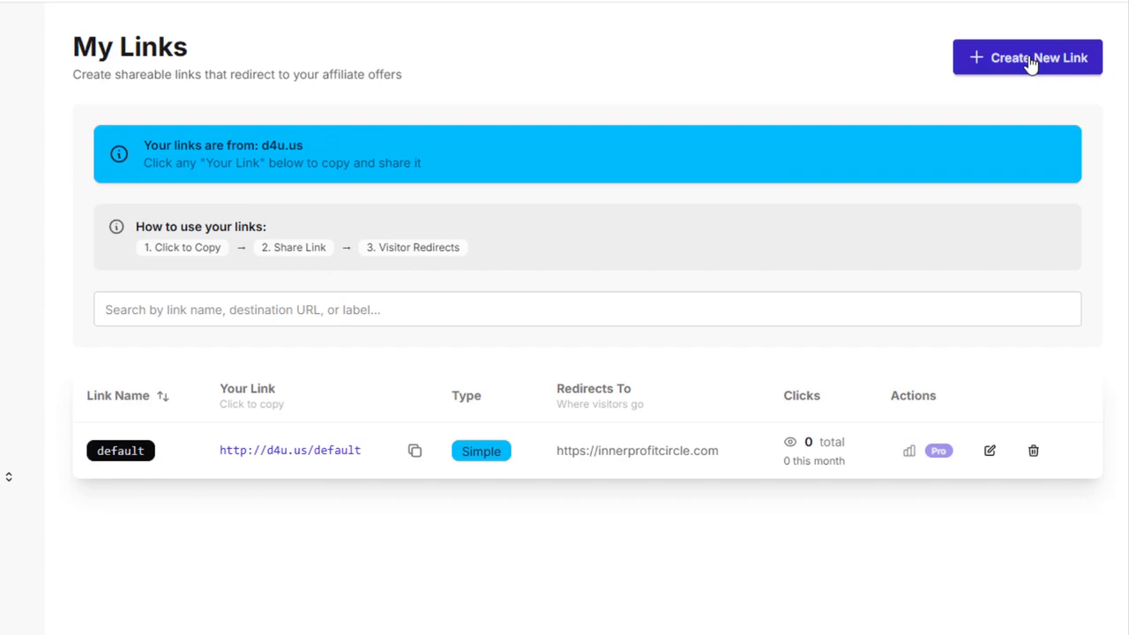
pyautogui.click(1031, 63)
pyautogui.moveTo(126, 262); pyautogui.dragTo(161, 269)
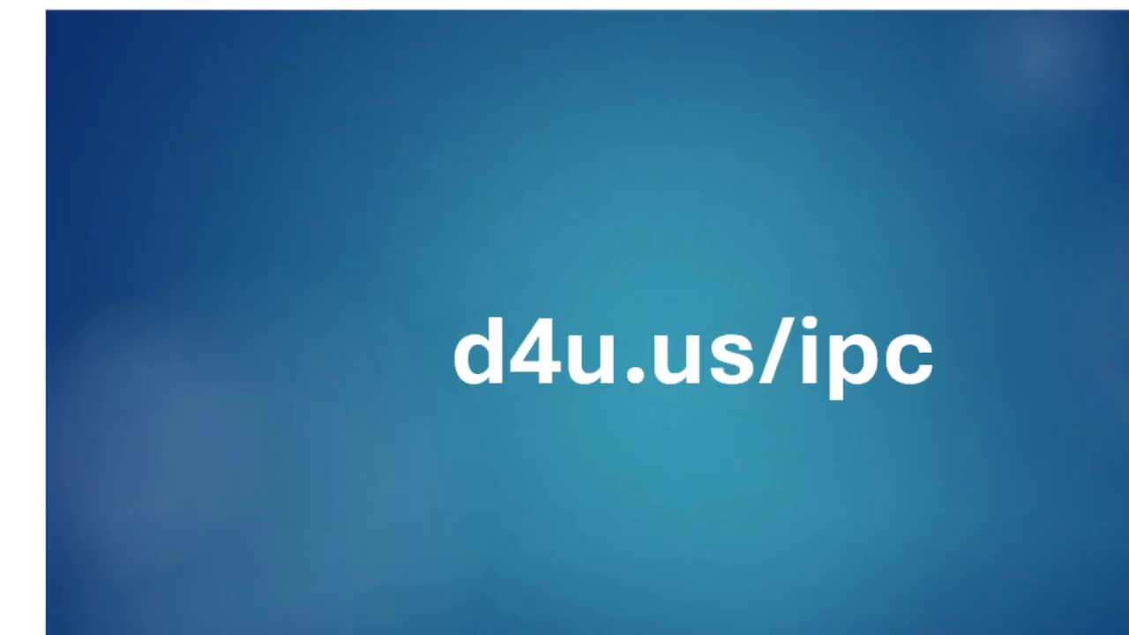
pyautogui.moveTo(799, 355); pyautogui.dragTo(951, 360)
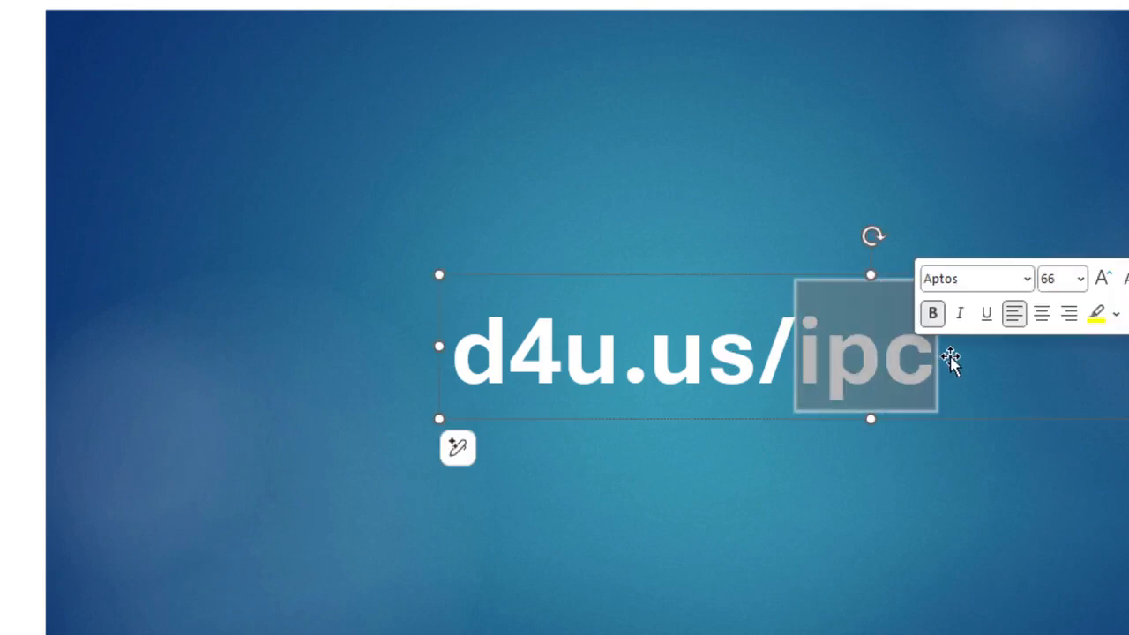
pyautogui.click(817, 472)
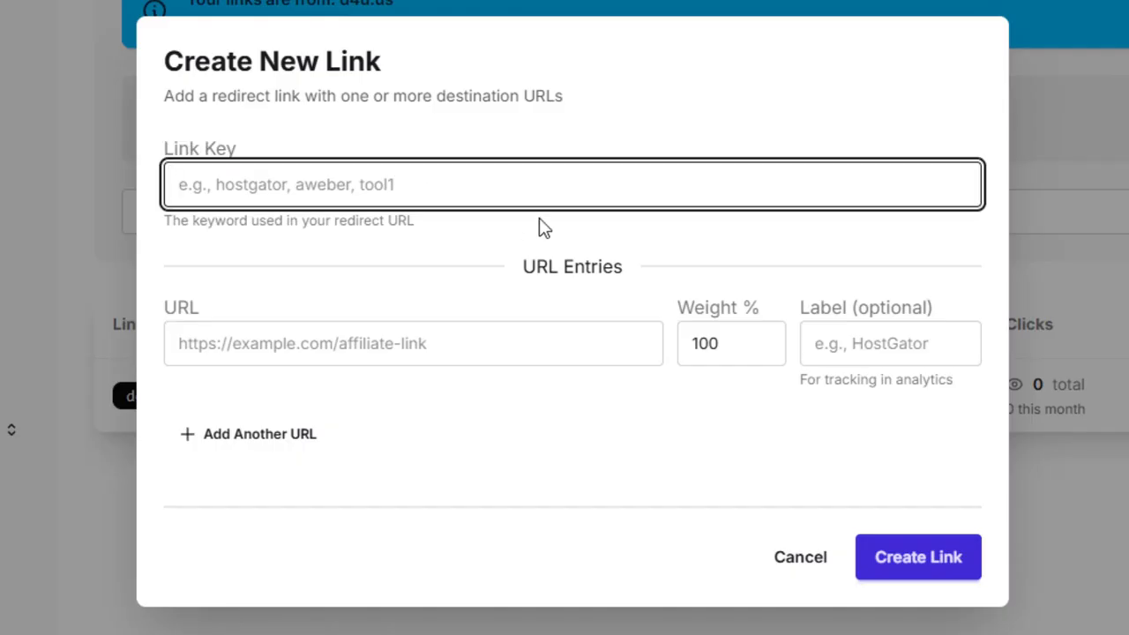
pyautogui.write('ipc')
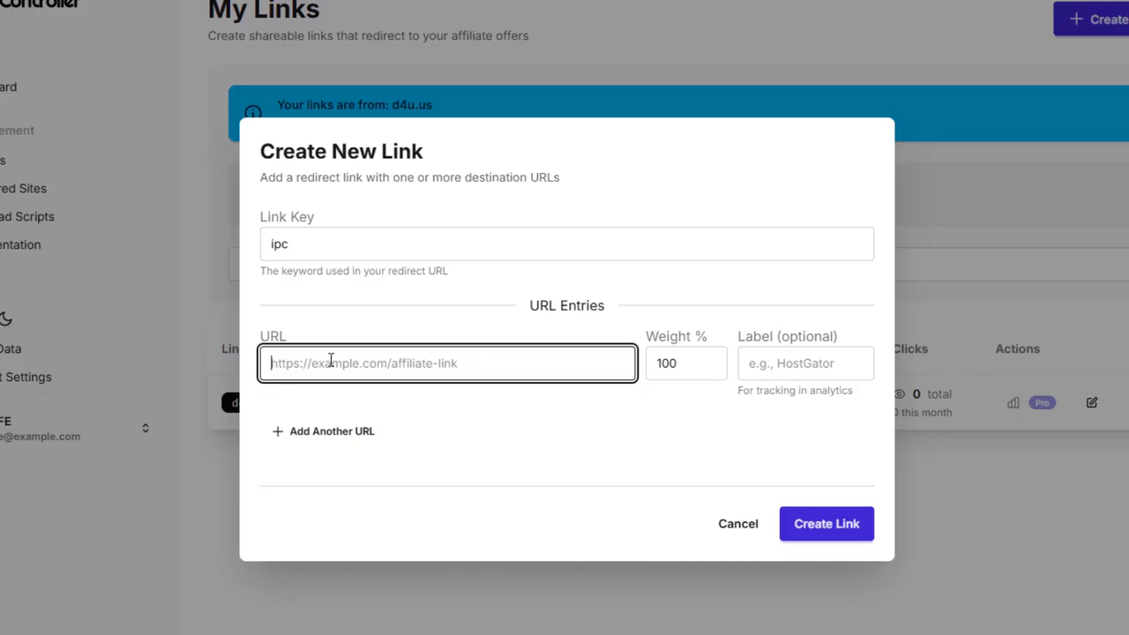
pyautogui.hotkey('ctrl', 'v')
pyautogui.click(556, 424)
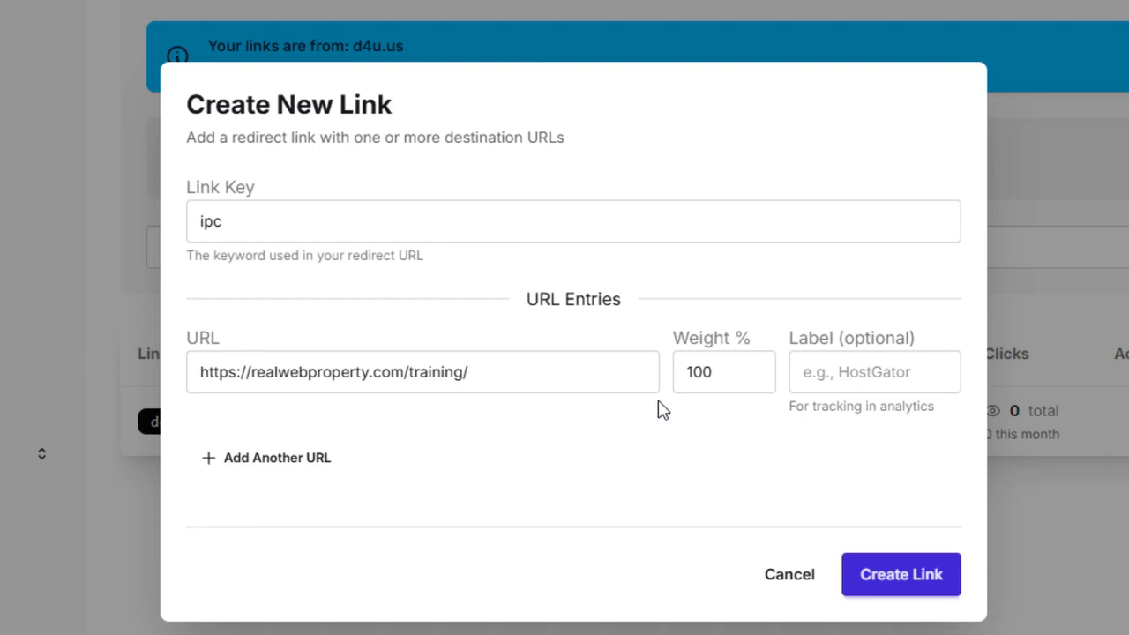
pyautogui.press('Tab')
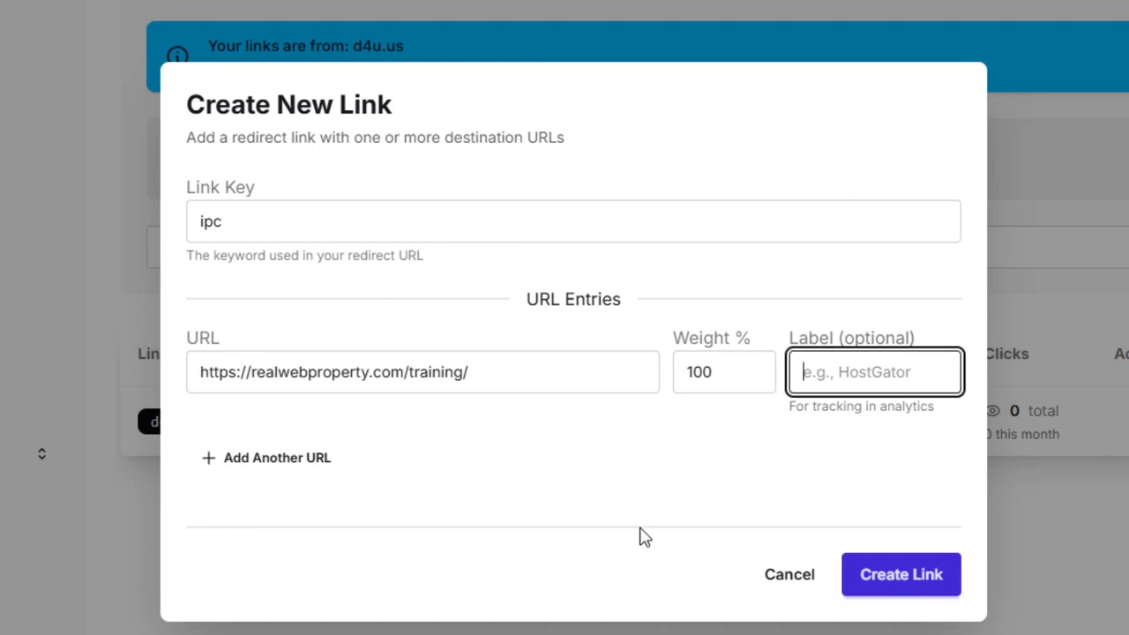
pyautogui.write('squeeze 1')
pyautogui.click(909, 573)
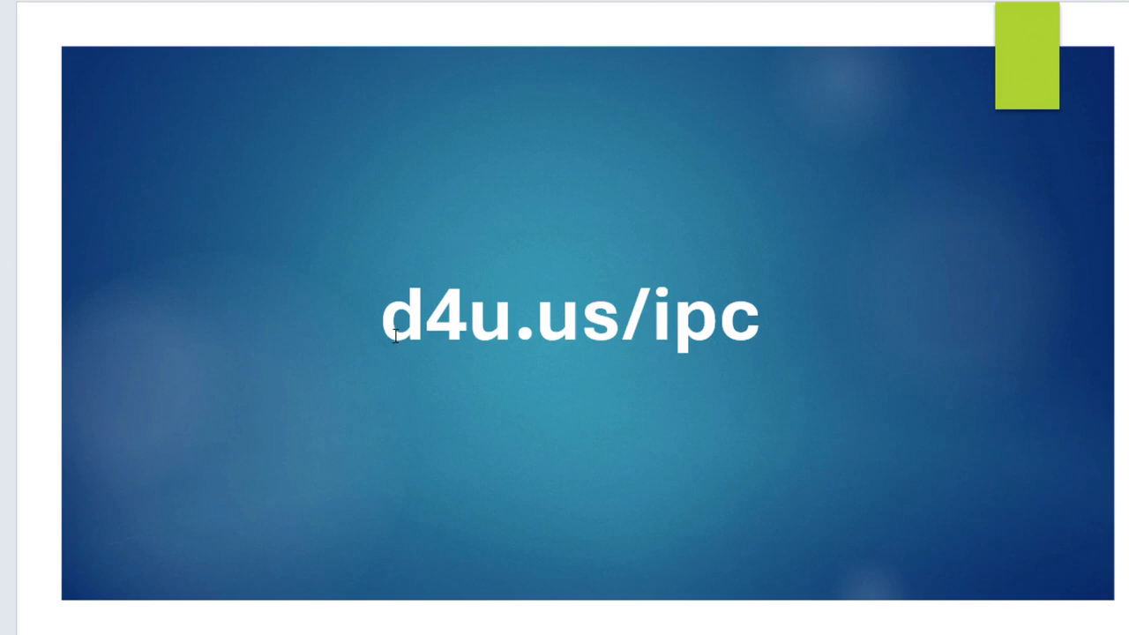
# Compare the d4u.us/ipc slide with the bit.ly character-count slide and highlight the d4u.us part of the short link
pyautogui.press('Right')
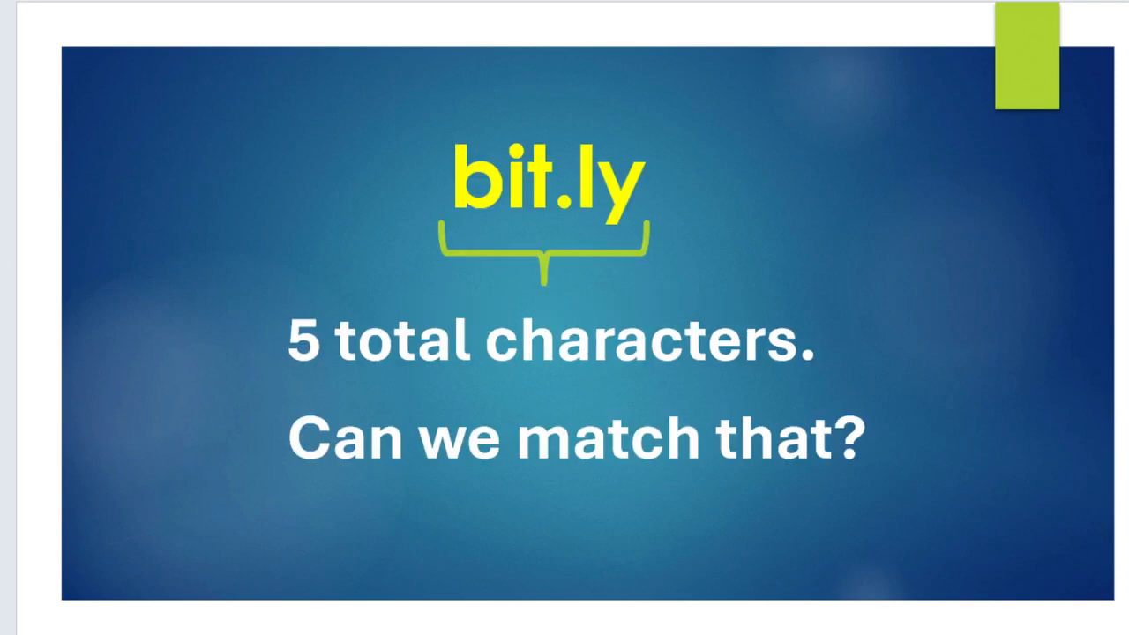
pyautogui.press('Left')
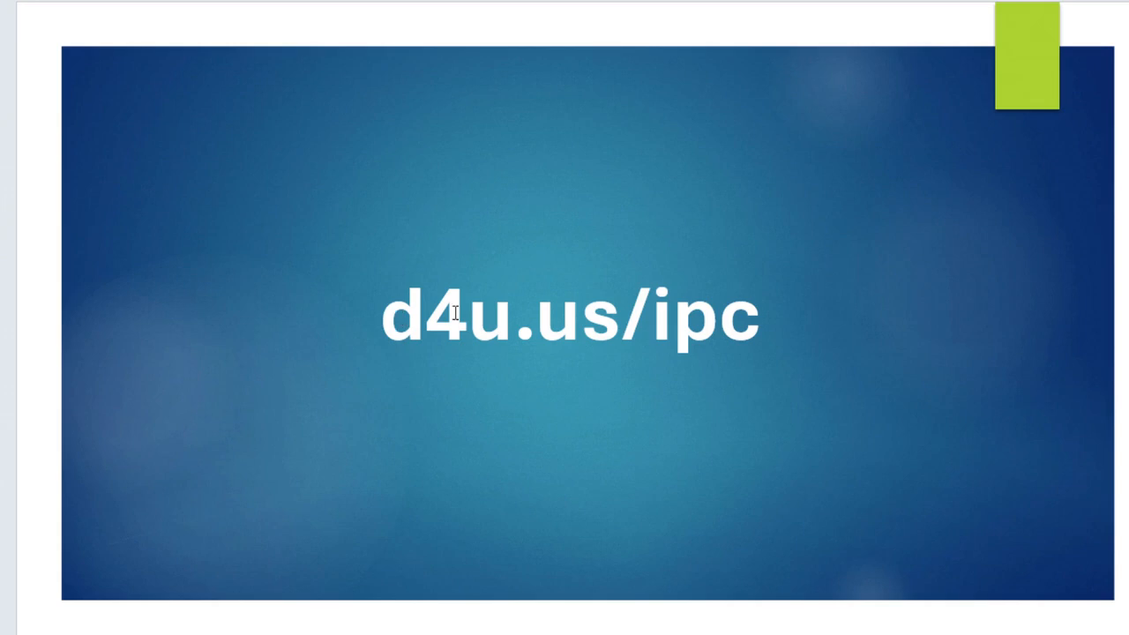
pyautogui.moveTo(623, 318); pyautogui.dragTo(388, 369)
pyautogui.click(401, 469)
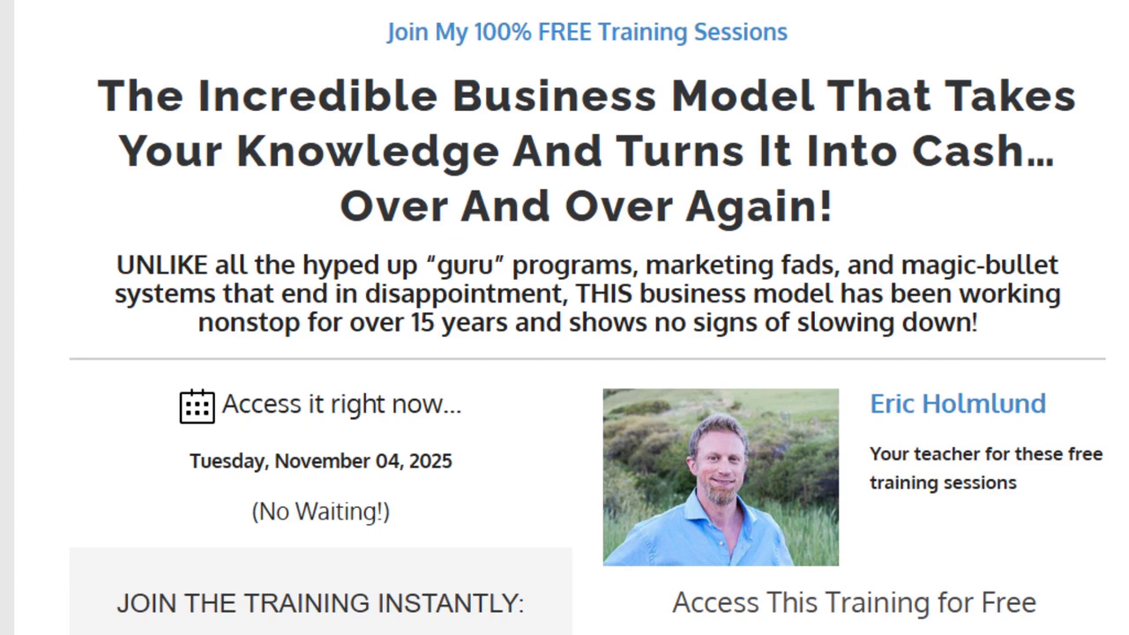
# Return to My Links and examine the ipc link's destination URL in its edit form
pyautogui.click(1024, 2)
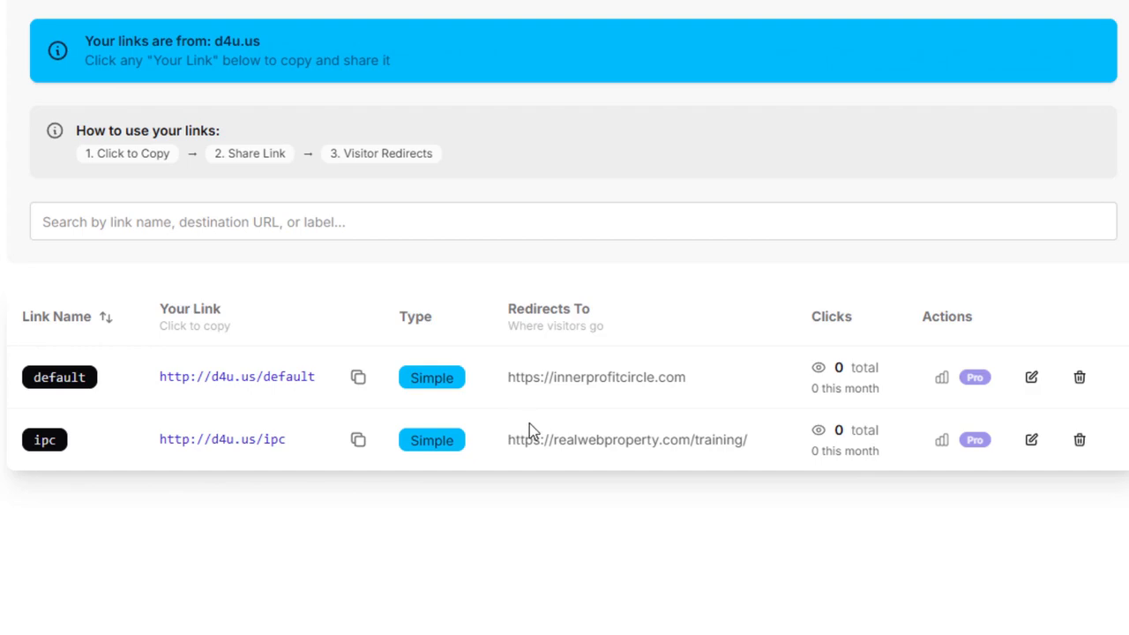
pyautogui.click(1032, 441)
pyautogui.moveTo(265, 333); pyautogui.dragTo(57, 337)
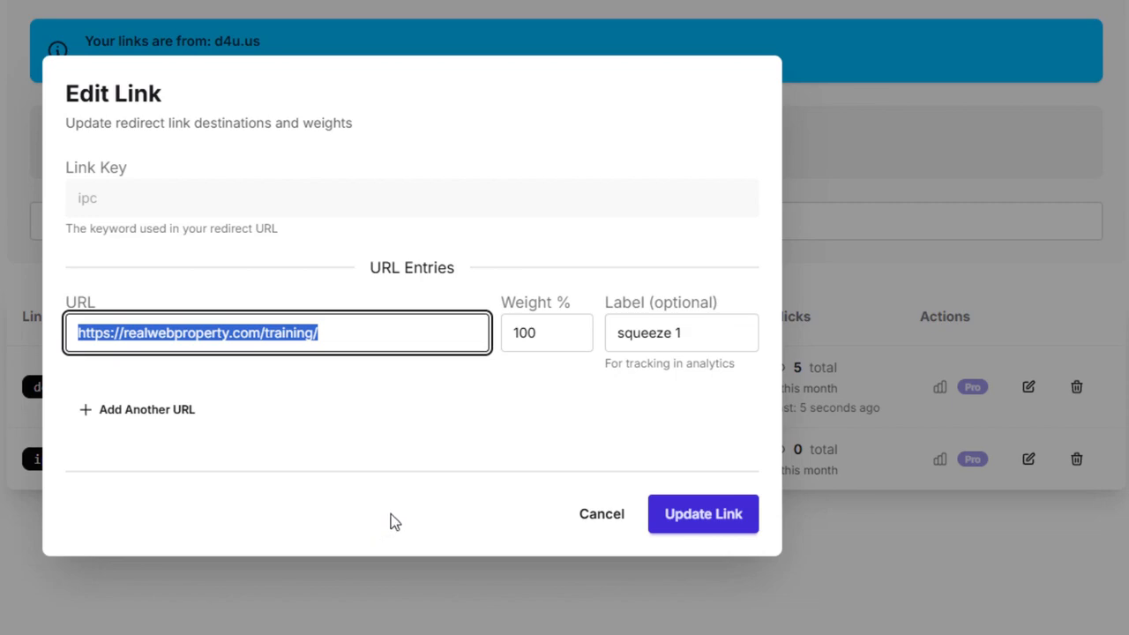
pyautogui.click(697, 529)
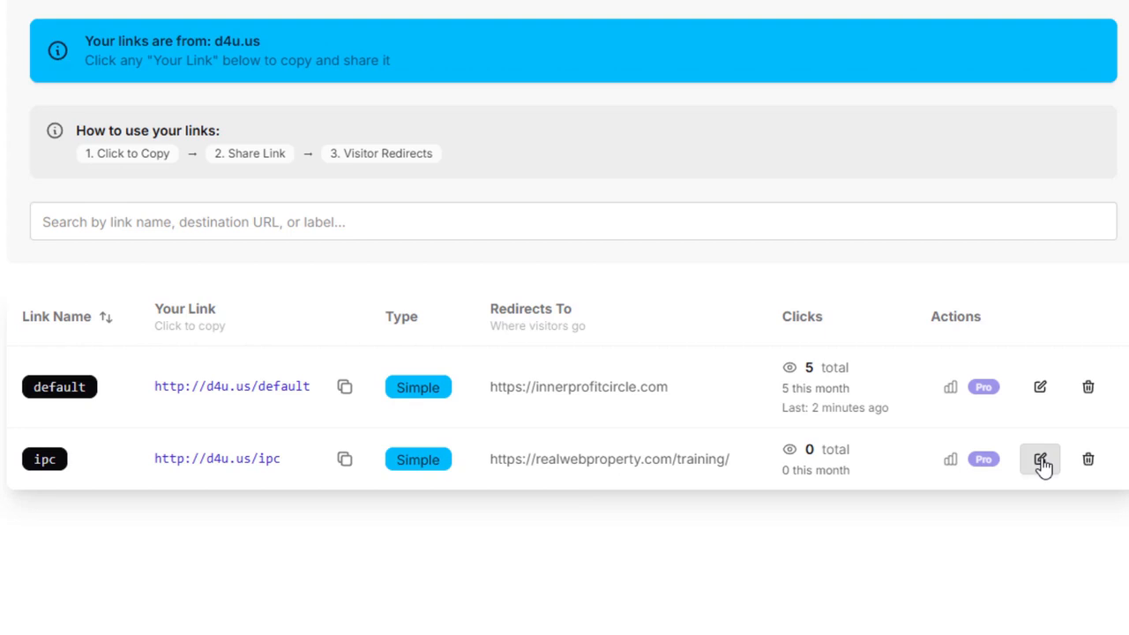
pyautogui.click(1041, 460)
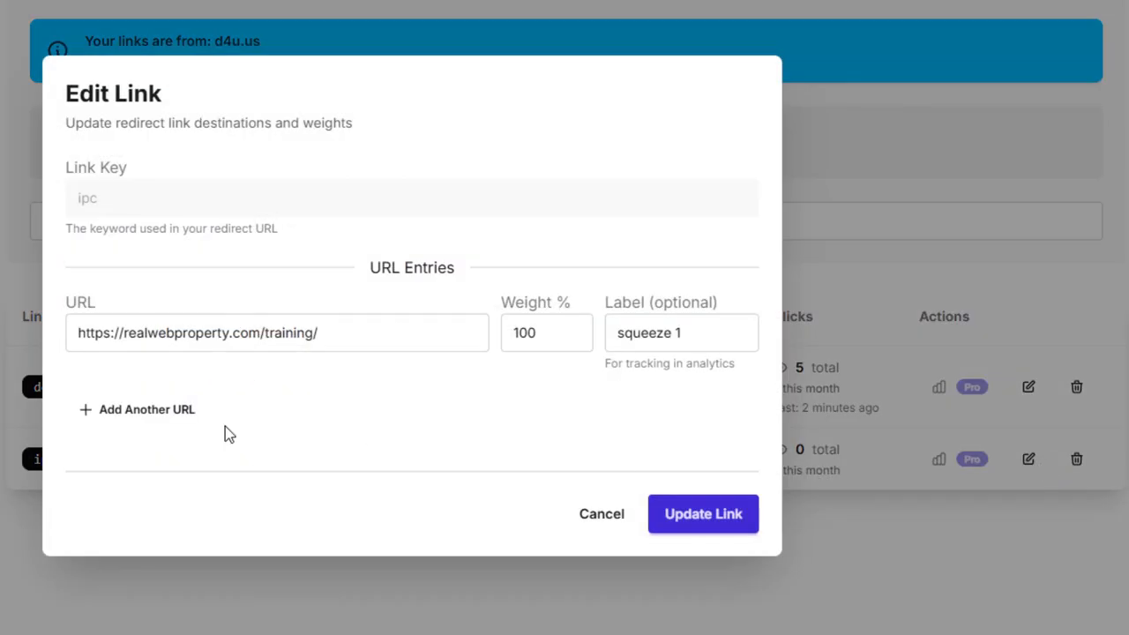
pyautogui.click(169, 411)
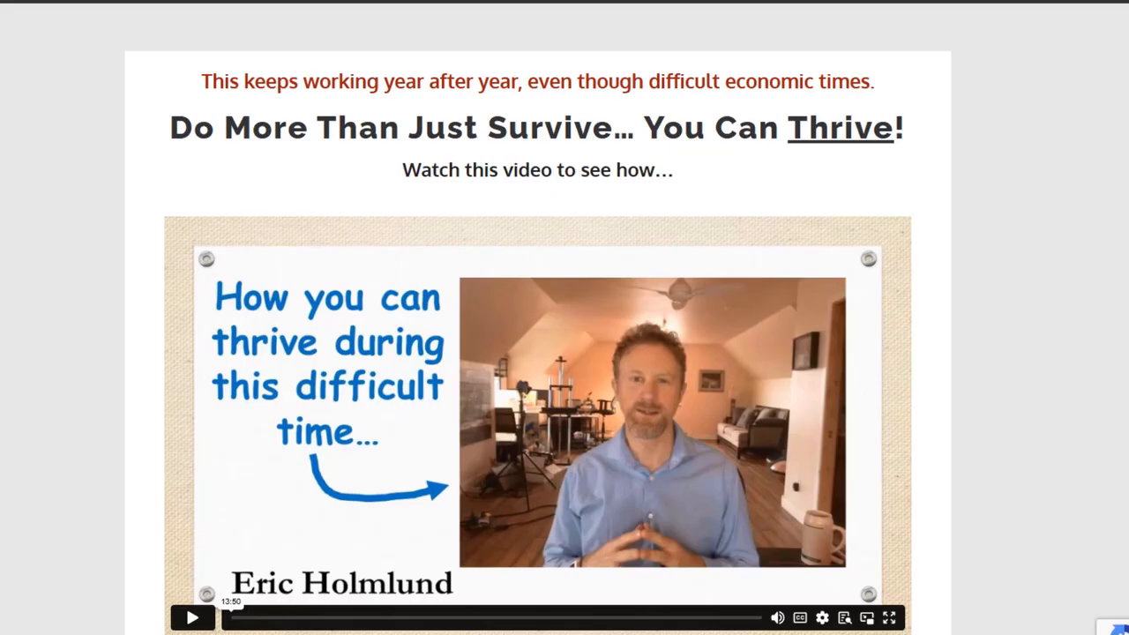
pyautogui.hotkey('ctrl', 'l')
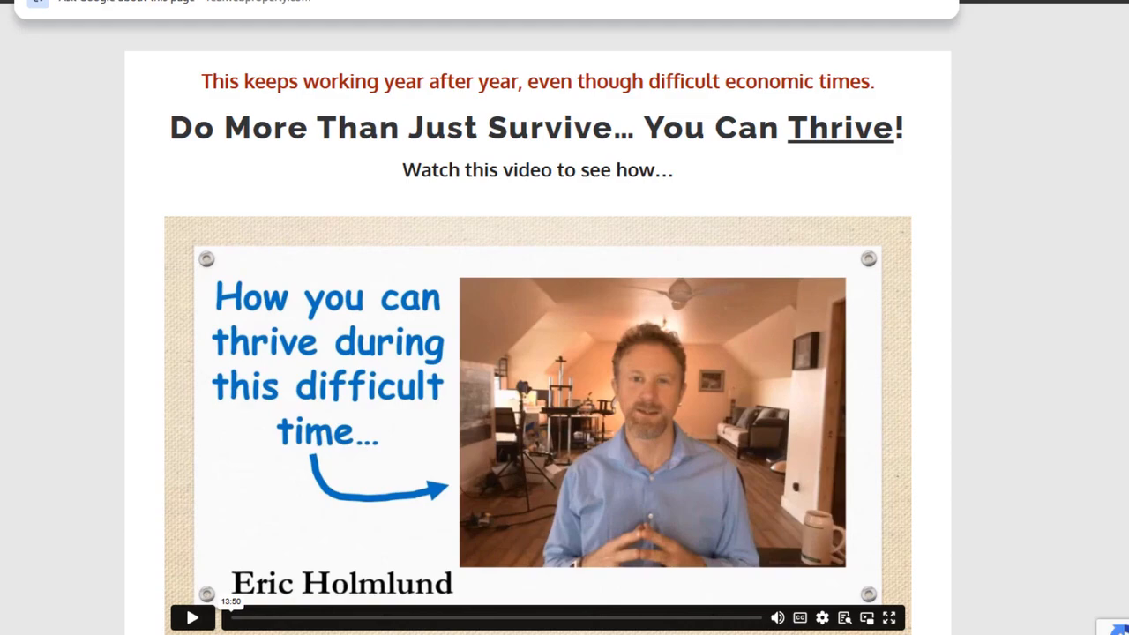
pyautogui.click(58, 104)
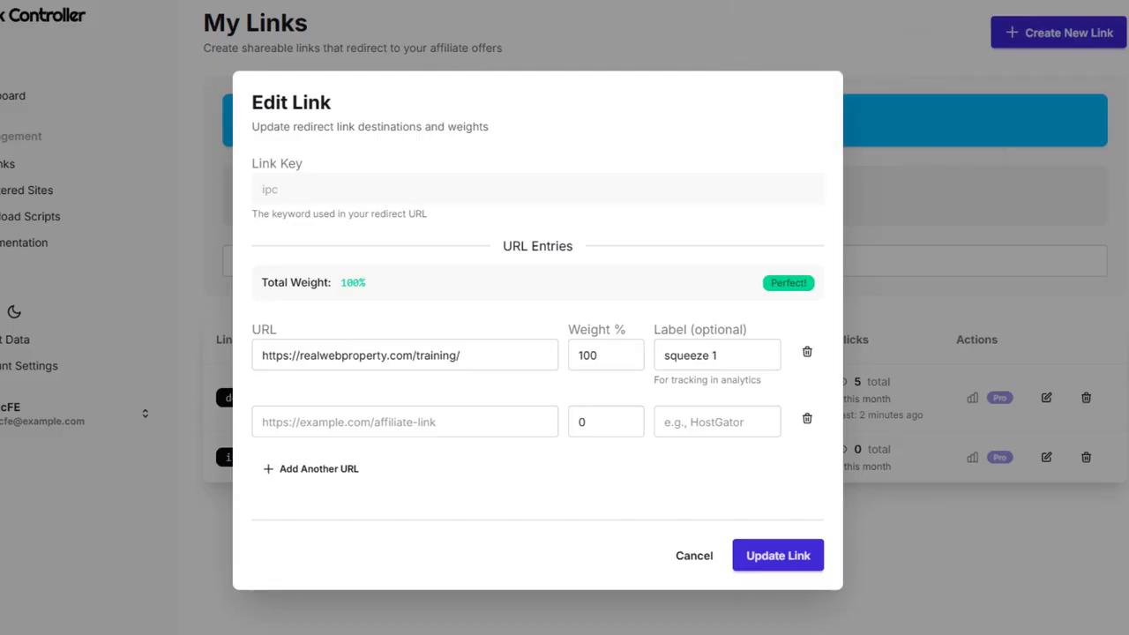
pyautogui.click(388, 421)
pyautogui.hotkey('ctrl', 'v')
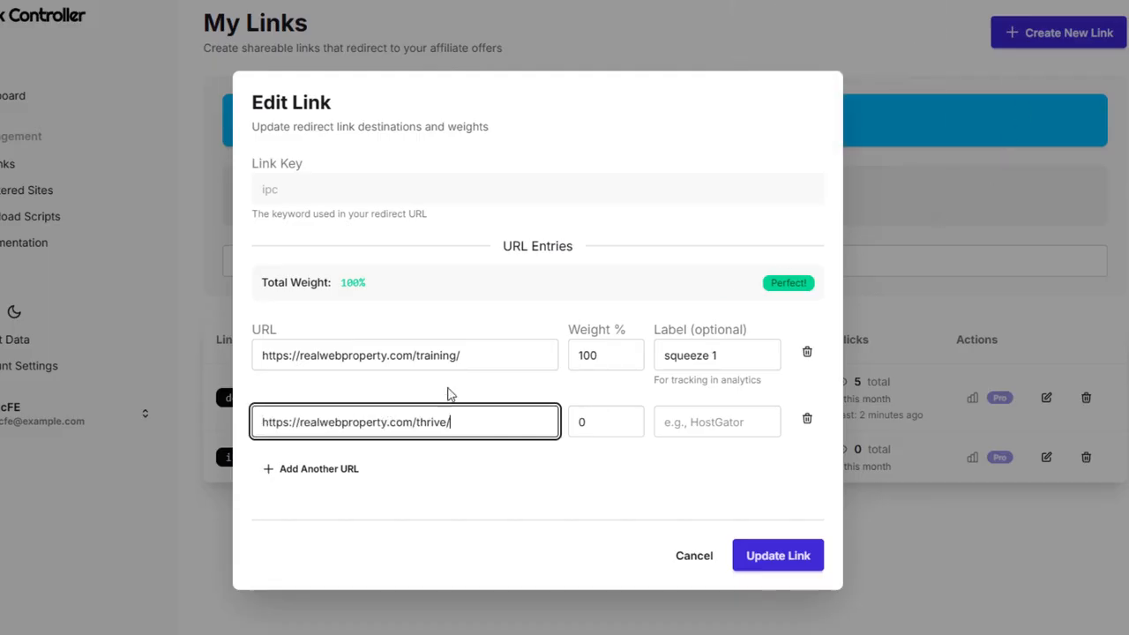
# Set the weights of the ipc link's training and thrive URLs to 50% each
pyautogui.moveTo(607, 355); pyautogui.dragTo(552, 353)
pyautogui.write('50')
pyautogui.click(601, 422)
pyautogui.moveTo(603, 416); pyautogui.dragTo(550, 411)
pyautogui.write('50')
pyautogui.click(612, 478)
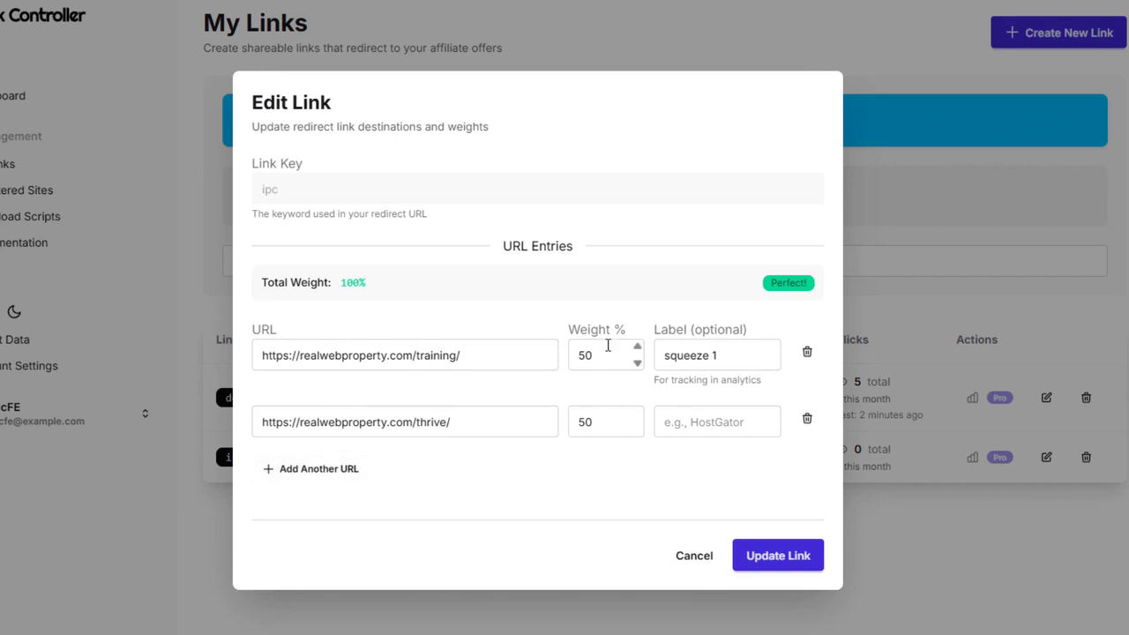
# Label the thrive URL "sales page" and save the ipc link
pyautogui.click(717, 422)
pyautogui.write('sales page')
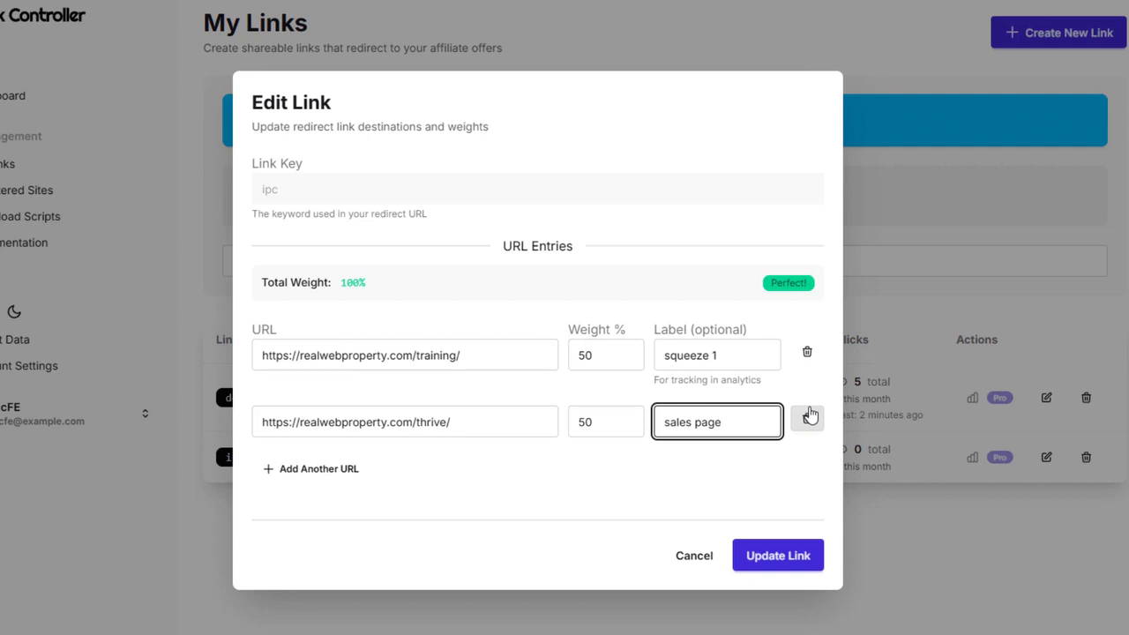
pyautogui.click(806, 551)
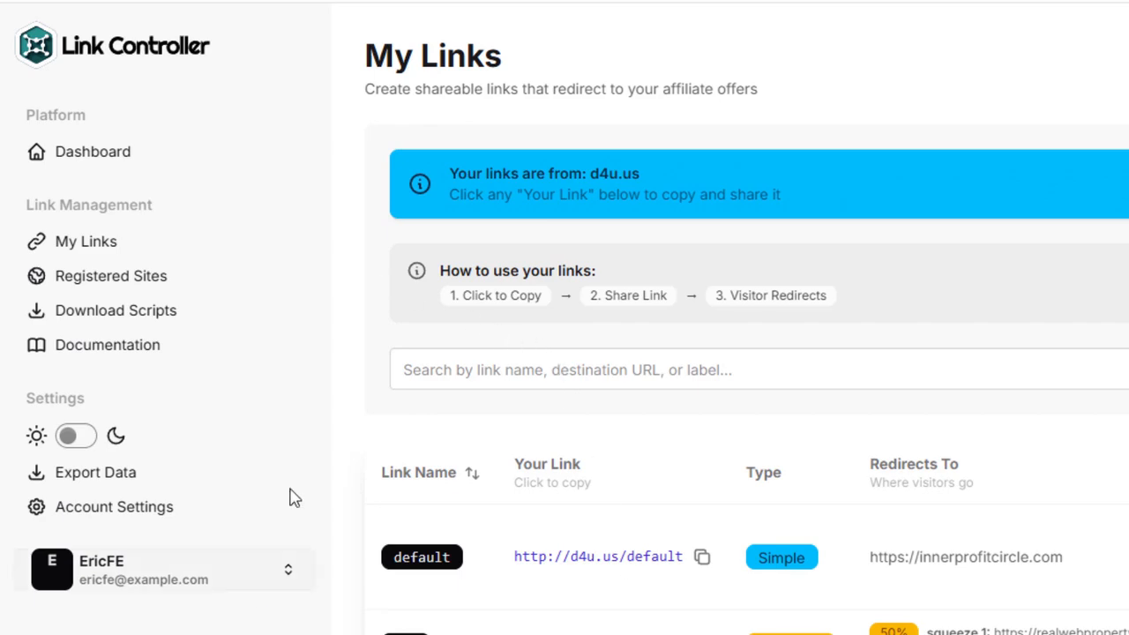
# Check the registered sites, switch to FileZilla, and connect to the saved ERICSTIPS.COM server's public_html folder
pyautogui.click(90, 277)
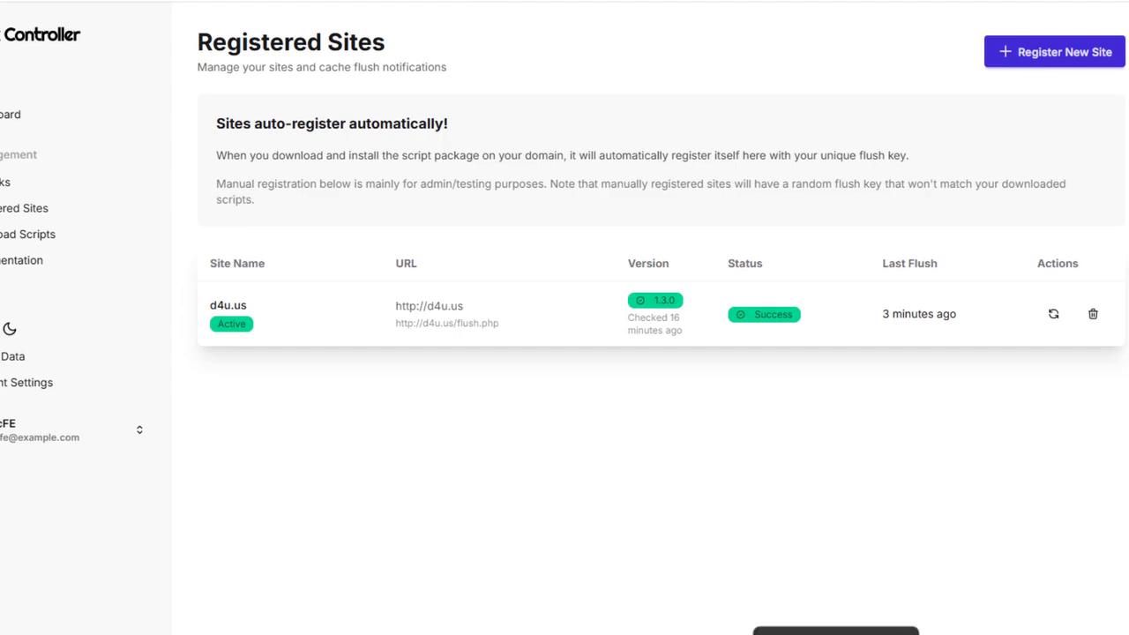
pyautogui.hotkey('alt', 'Tab')
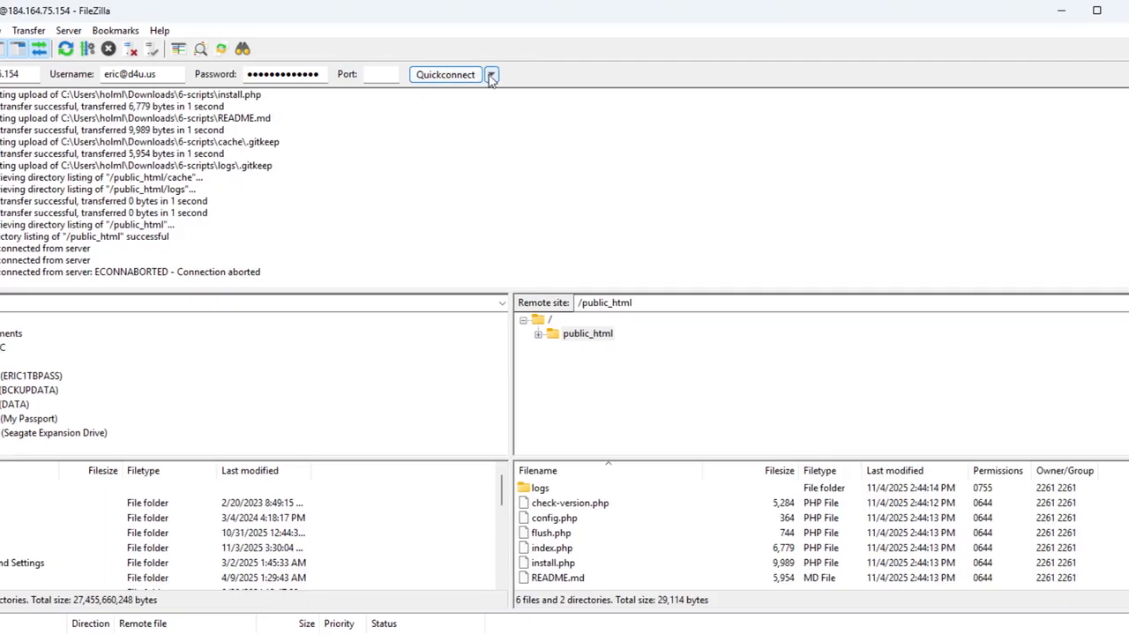
pyautogui.click(490, 74)
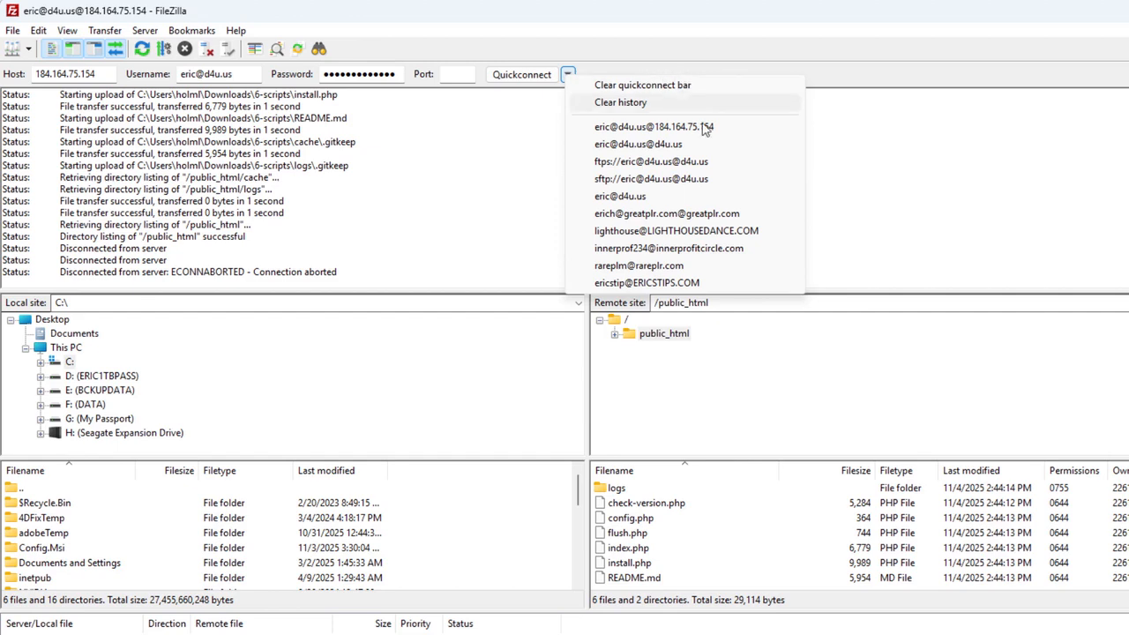
pyautogui.click(657, 282)
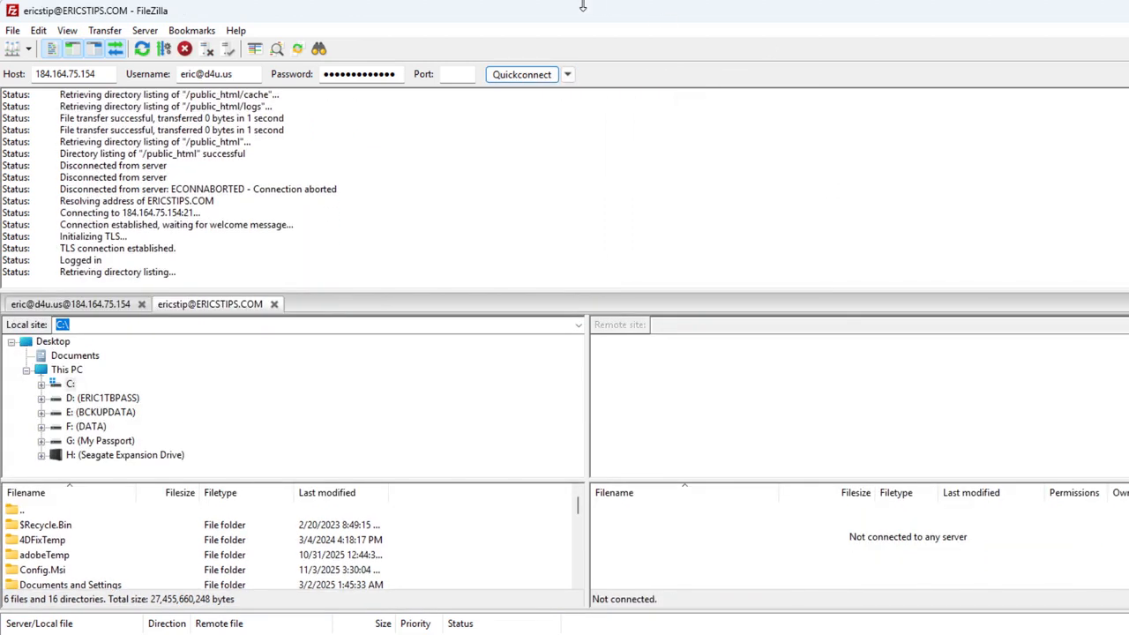
pyautogui.scroll(-5, 690, 530)
pyautogui.scroll(1, 691, 532)
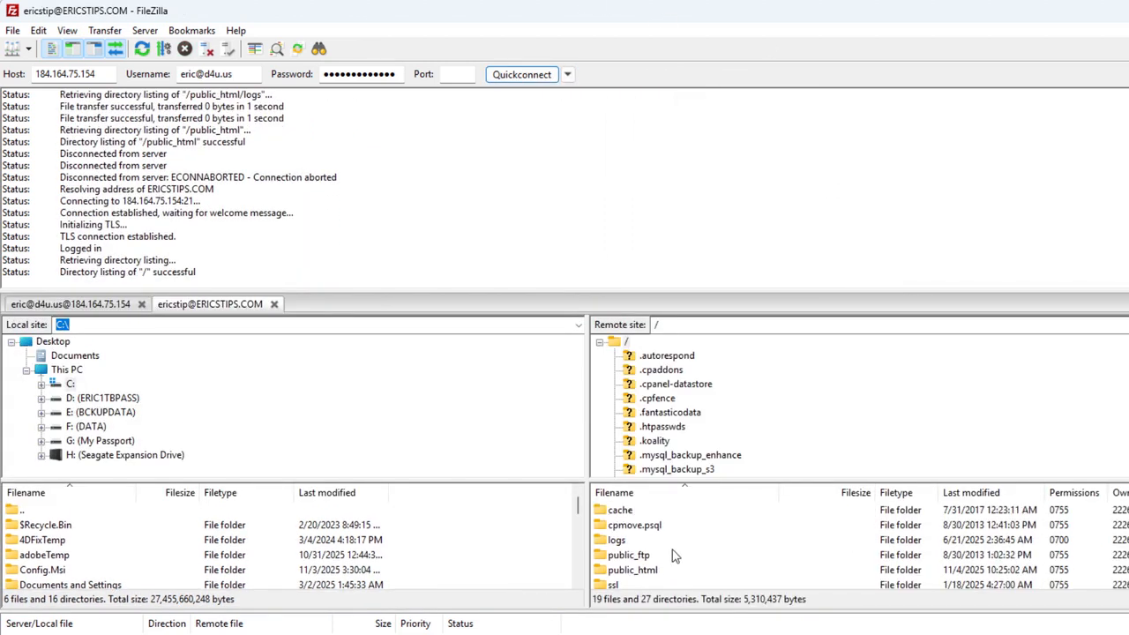
pyautogui.doubleClick(642, 571)
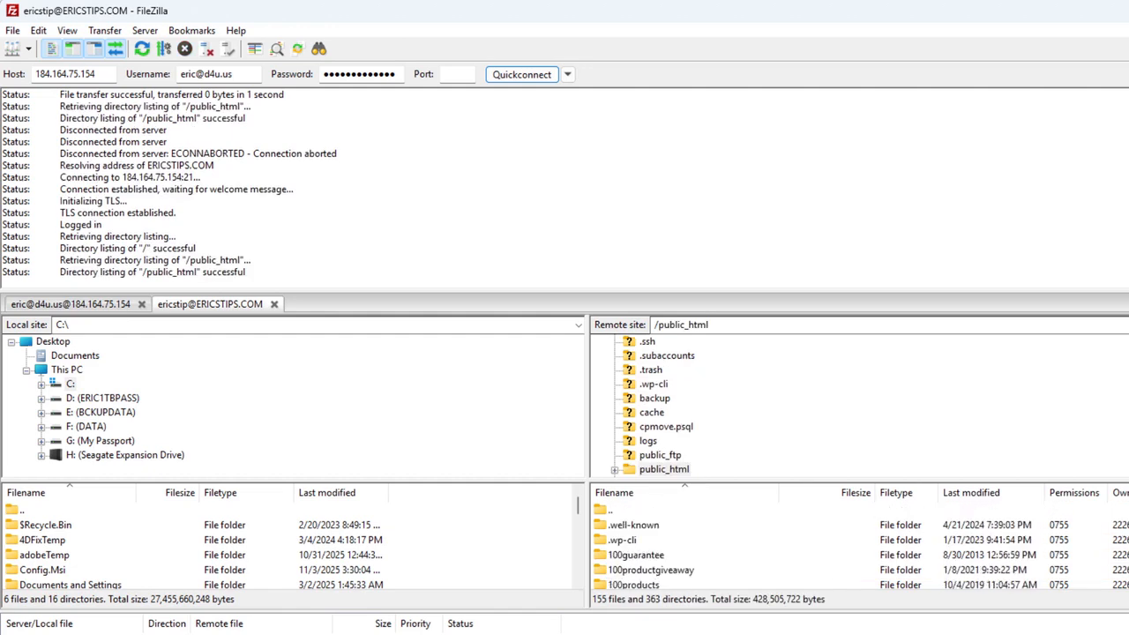
# Create a directory named links inside public_html on the ERICSTIPS.COM server and open it
pyautogui.rightClick(1070, 525)
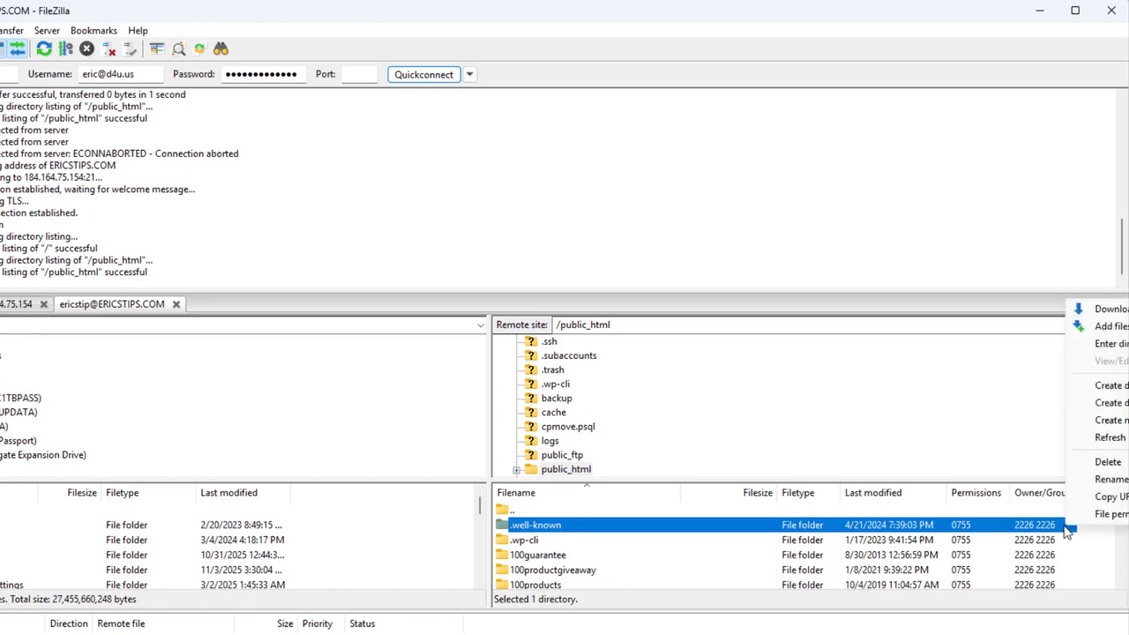
pyautogui.click(1108, 385)
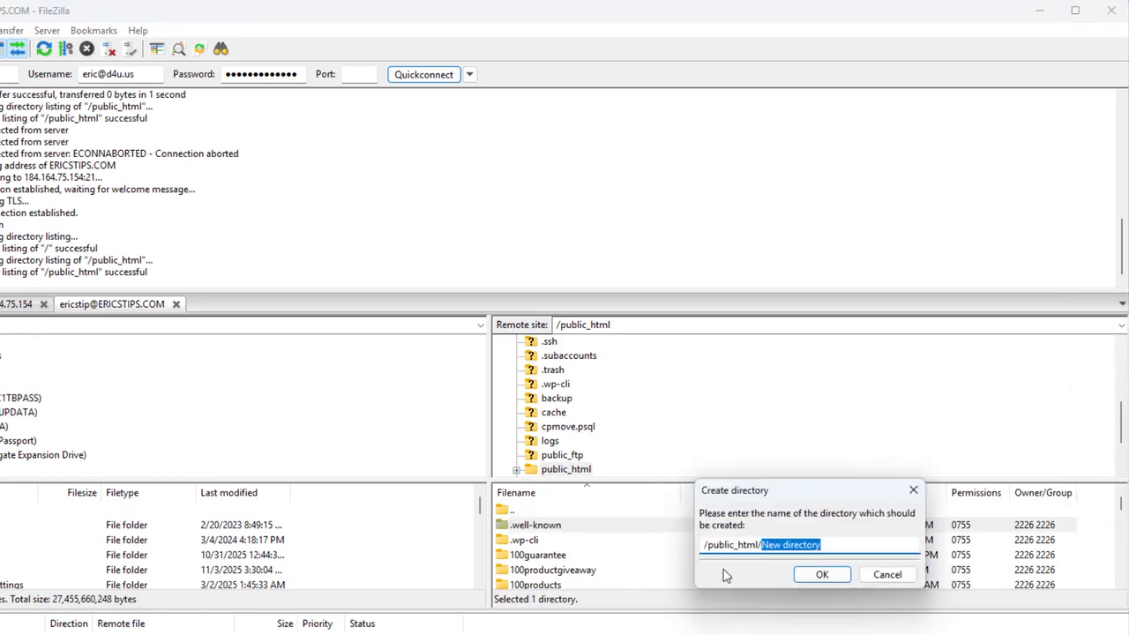
pyautogui.write('links')
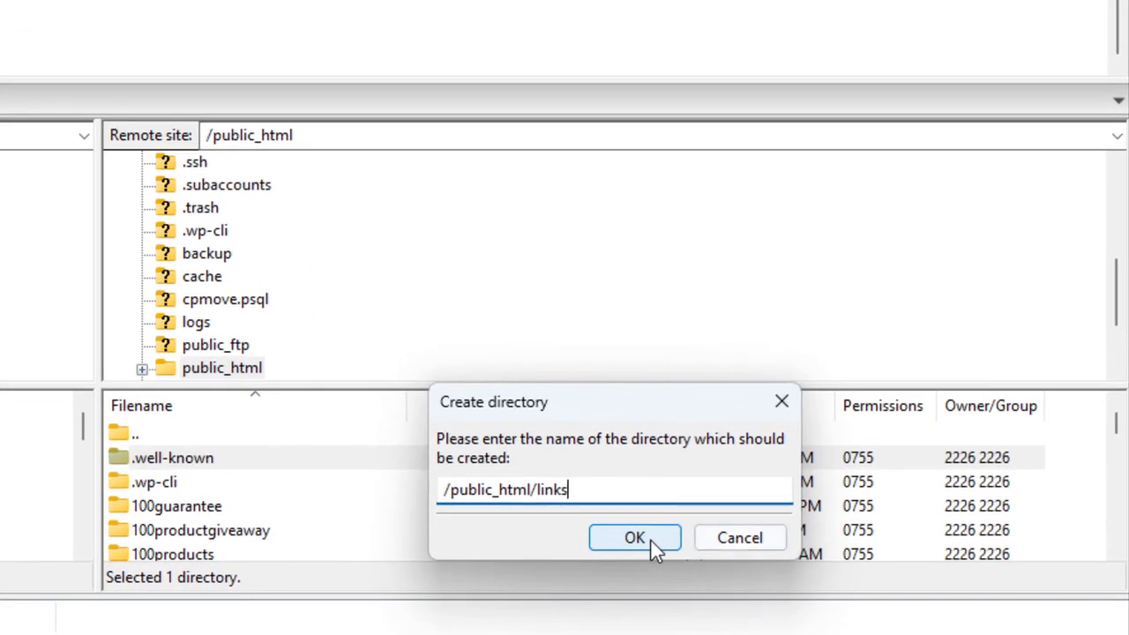
pyautogui.click(635, 538)
pyautogui.click(146, 458)
pyautogui.doubleClick(152, 465)
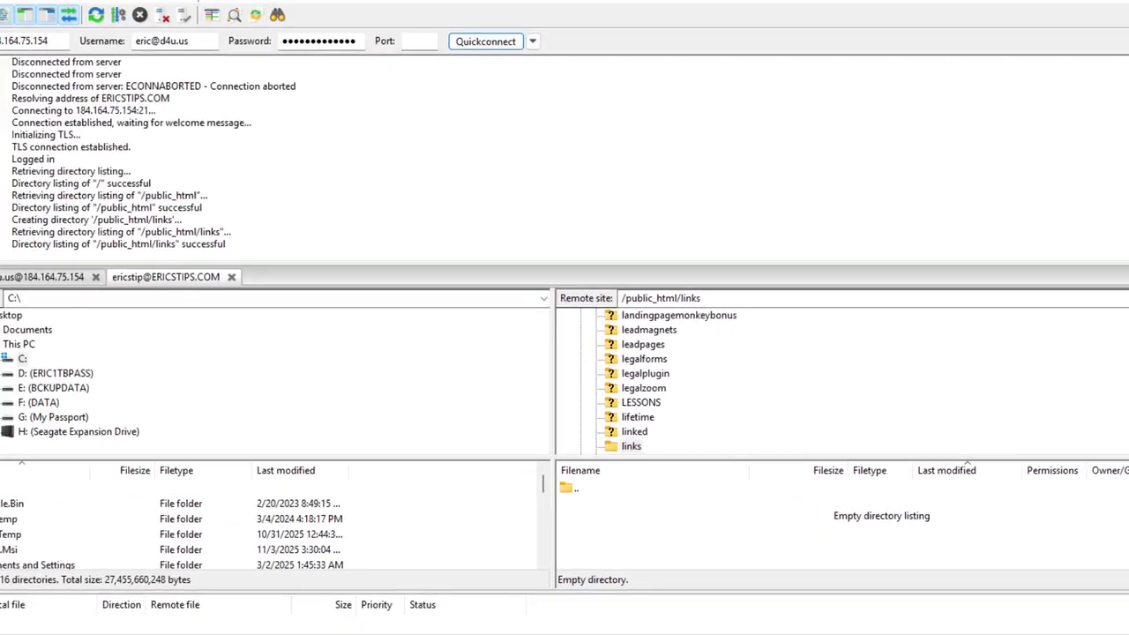
# Upload the selected files and folders from the local 6-scripts folder to /public_html/links on the server
pyautogui.hotkey('alt', 'Tab')
pyautogui.moveTo(439, 62); pyautogui.dragTo(308, 62)
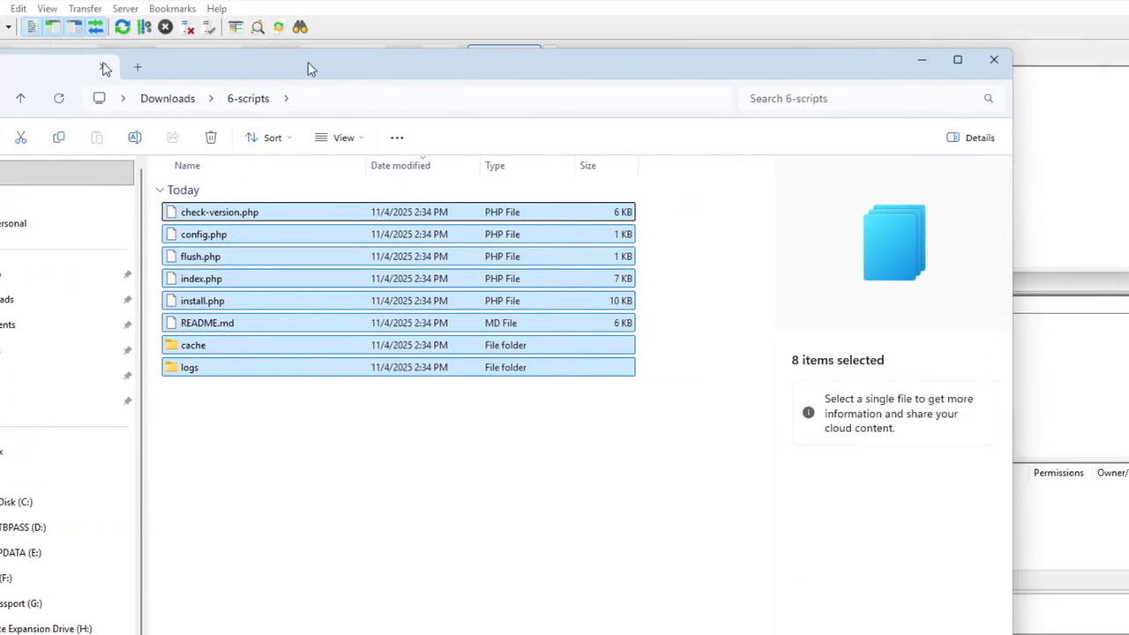
pyautogui.hotkey('alt', 'Tab')
pyautogui.moveTo(731, 546); pyautogui.dragTo(731, 546)
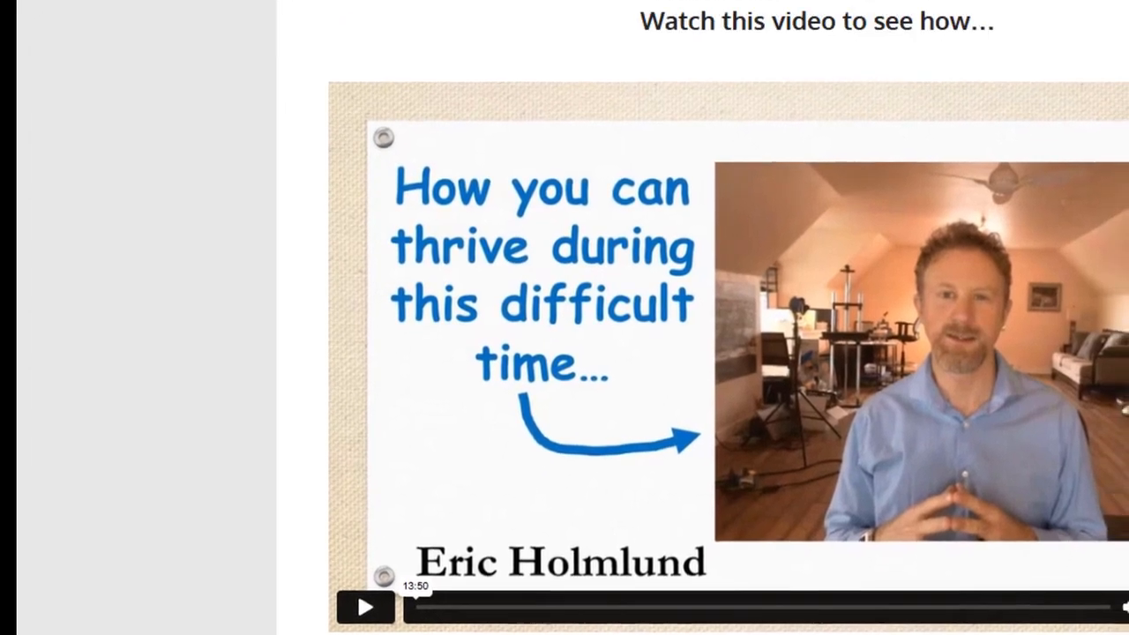
# Run the Link Controller installer at ericstips.com/links/install.php in the browser and review its site registration section
pyautogui.write('install.php')
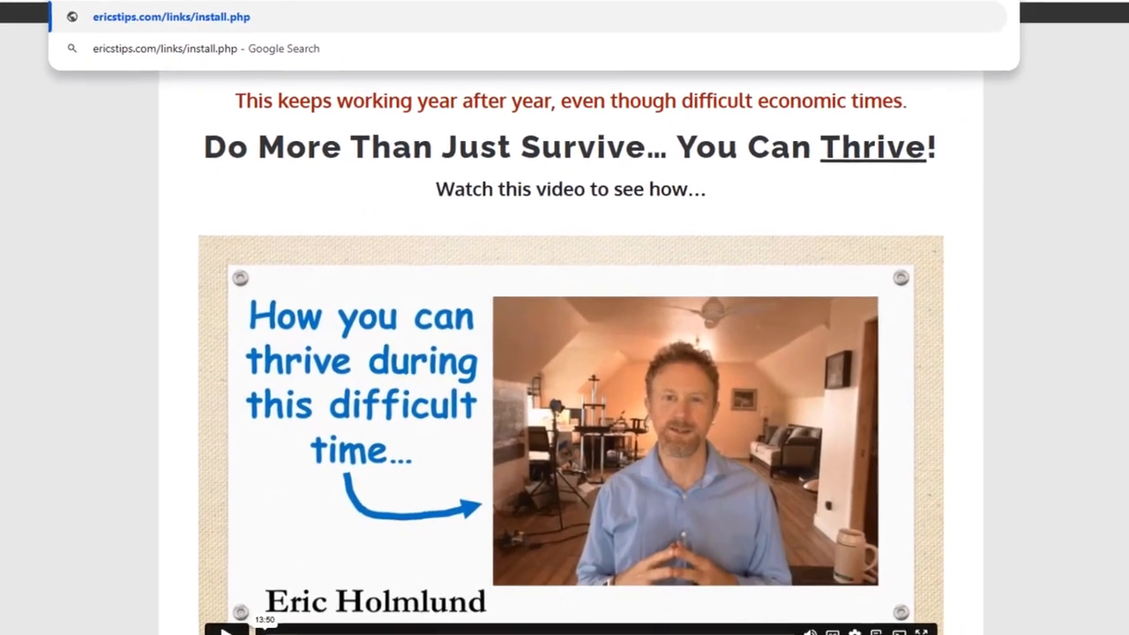
pyautogui.press('Return')
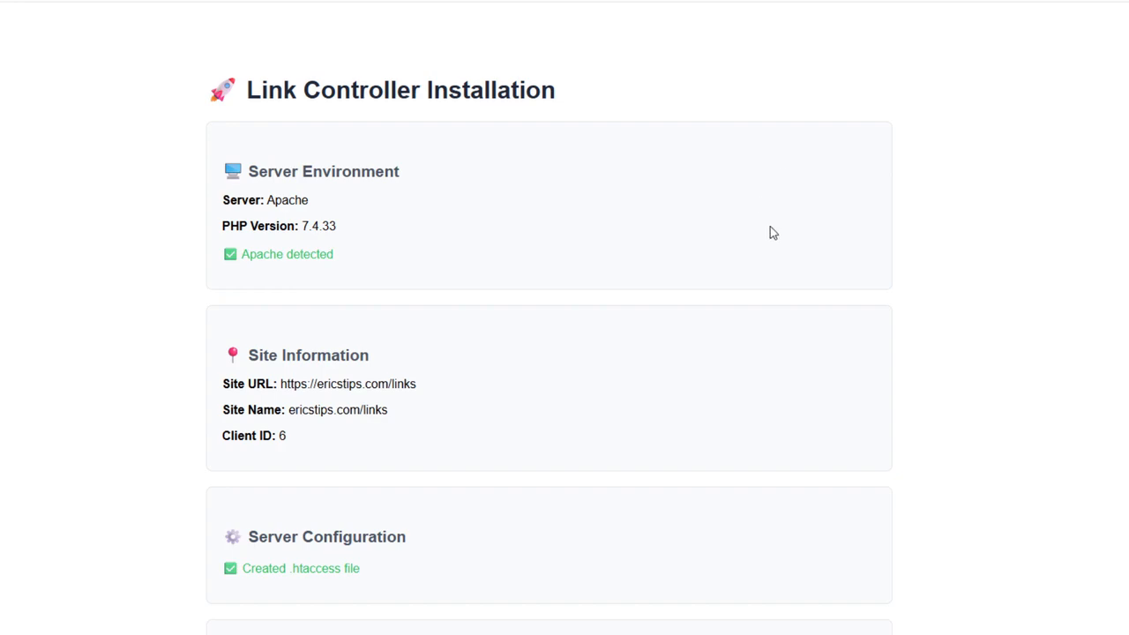
pyautogui.scroll(-5, 770, 299)
pyautogui.moveTo(246, 282); pyautogui.dragTo(408, 283)
pyautogui.scroll(5, 605, 415)
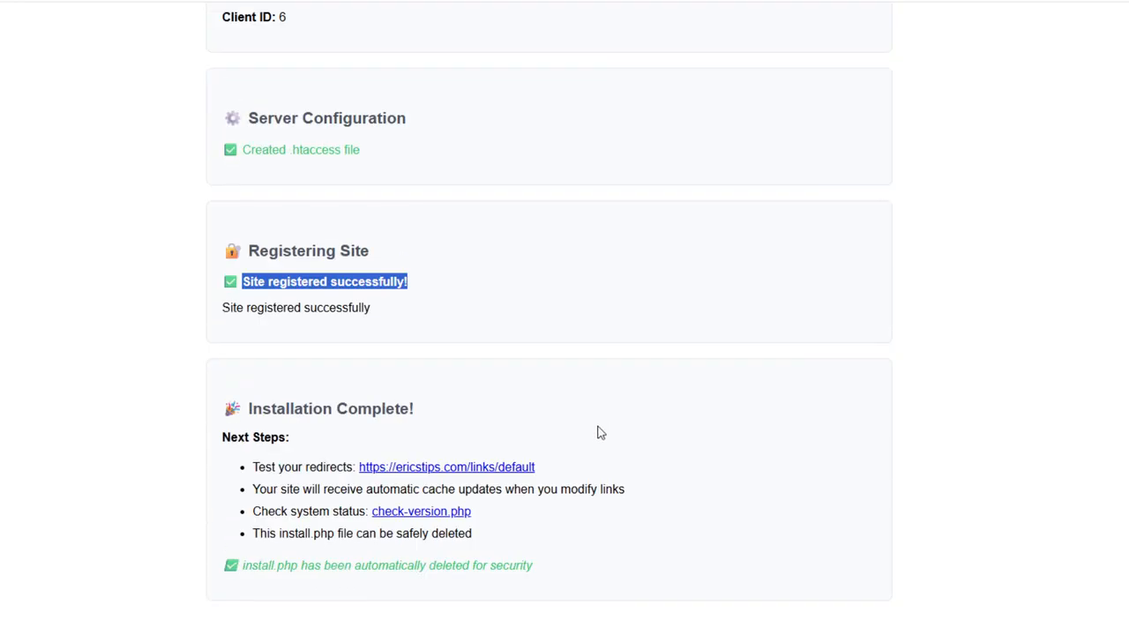
pyautogui.scroll(5, 597, 432)
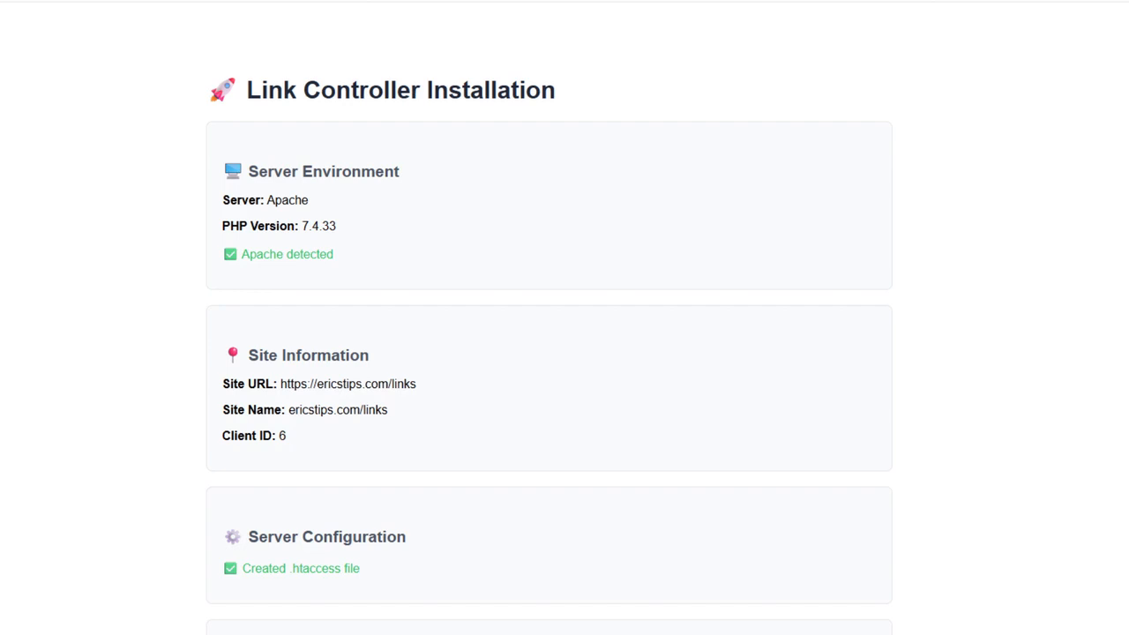
# Check the registered sites in Link Controller, and set the site that My Links are shared from to ericstips.com/links
pyautogui.click(769, 5)
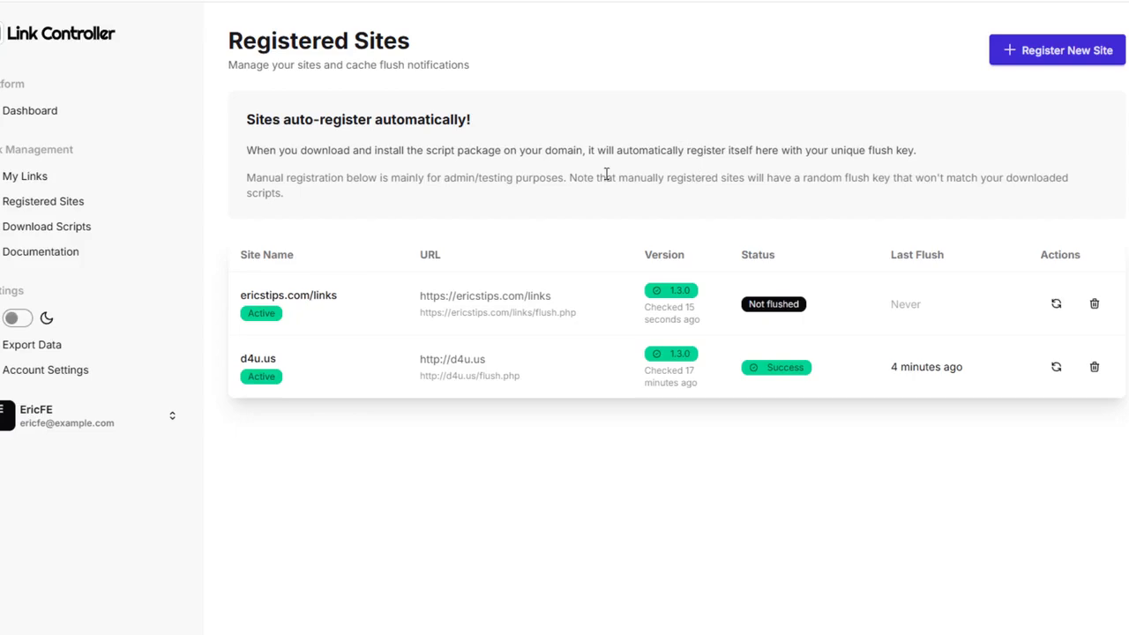
pyautogui.click(25, 177)
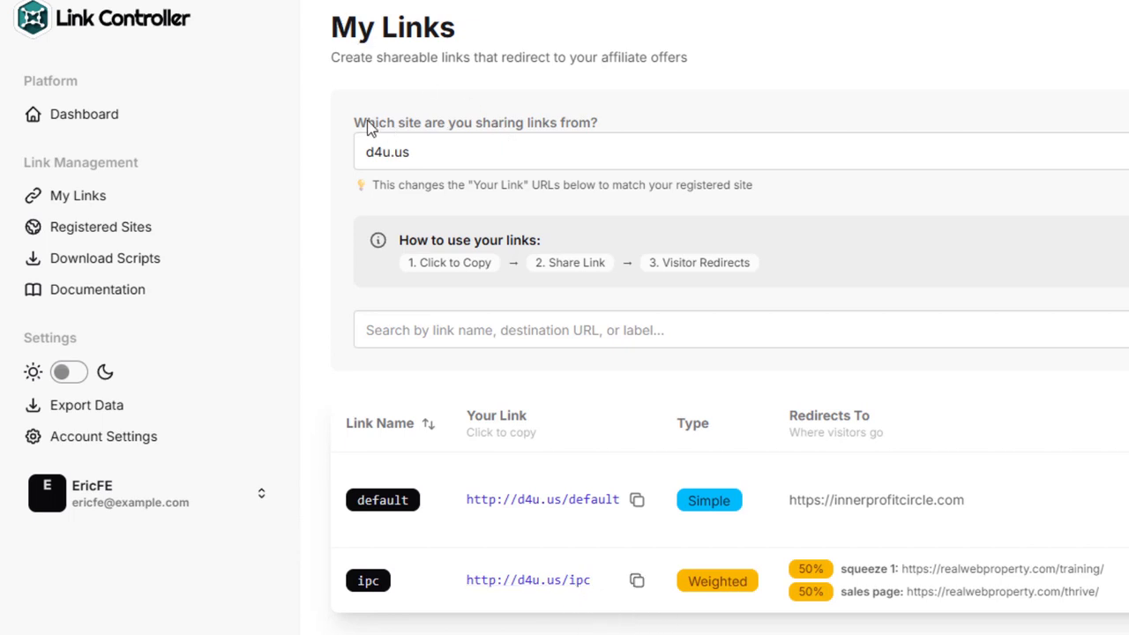
pyautogui.click(549, 155)
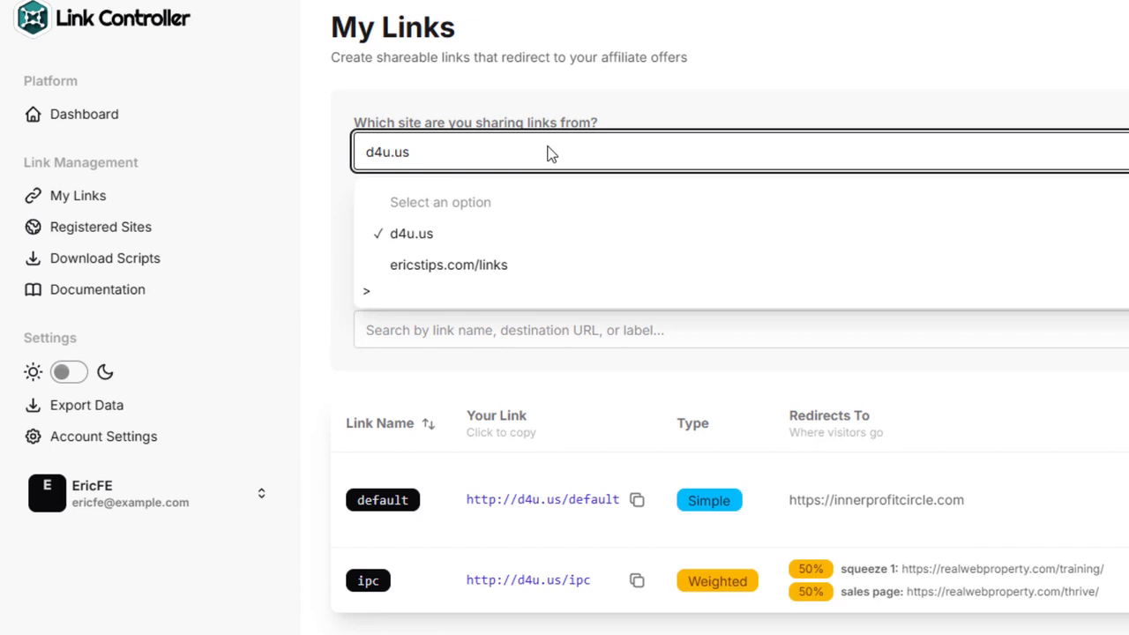
pyautogui.click(429, 275)
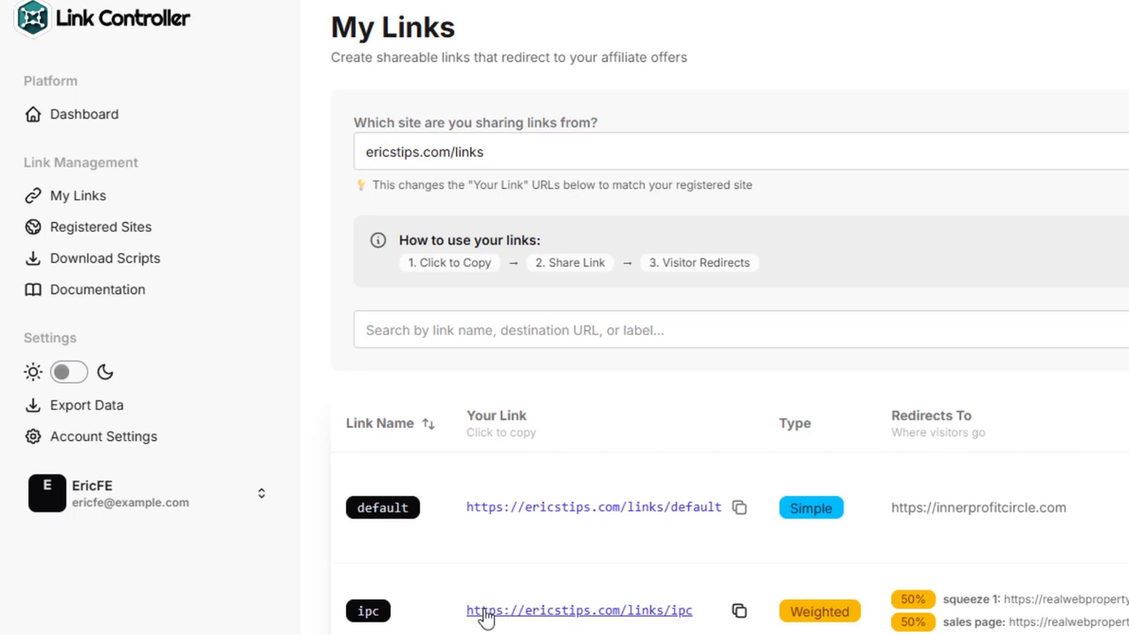